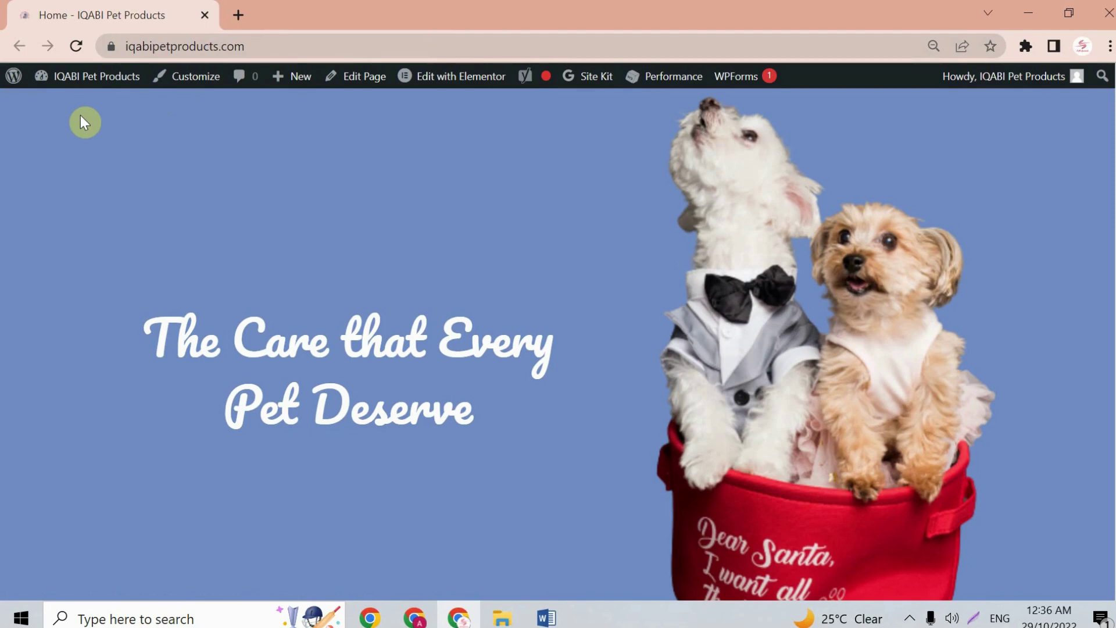
# - Open the WordPress admin in a new tab and go to Plugins > Add New
pyautogui.middleClick(71, 82)
pyautogui.click(264, 13)
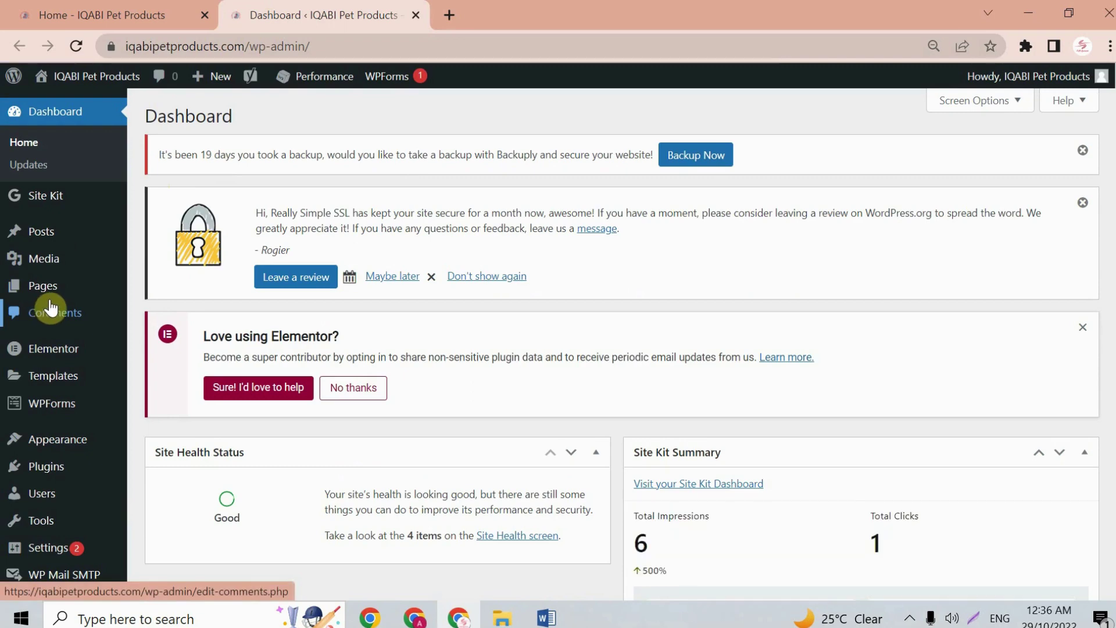
pyautogui.scroll(-3, 161, 269)
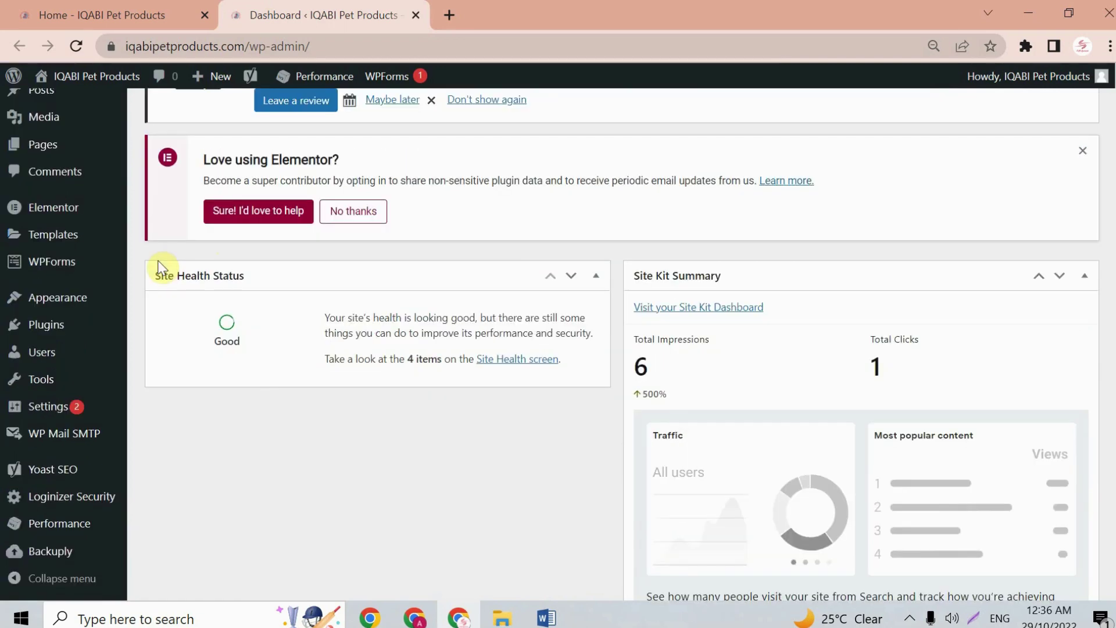
pyautogui.click(60, 336)
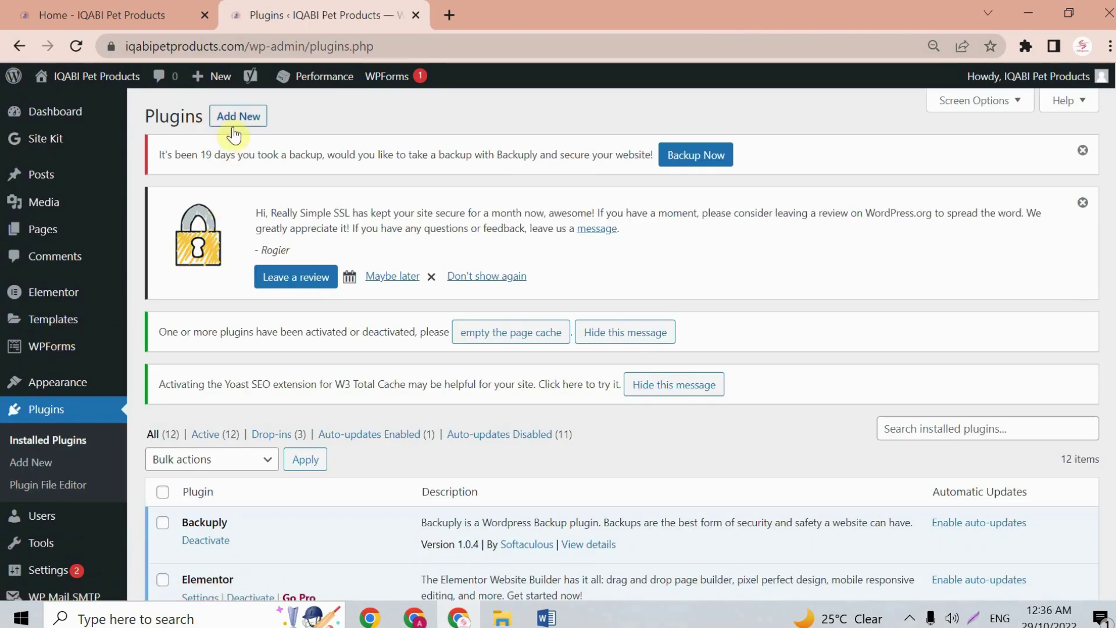
pyautogui.click(228, 119)
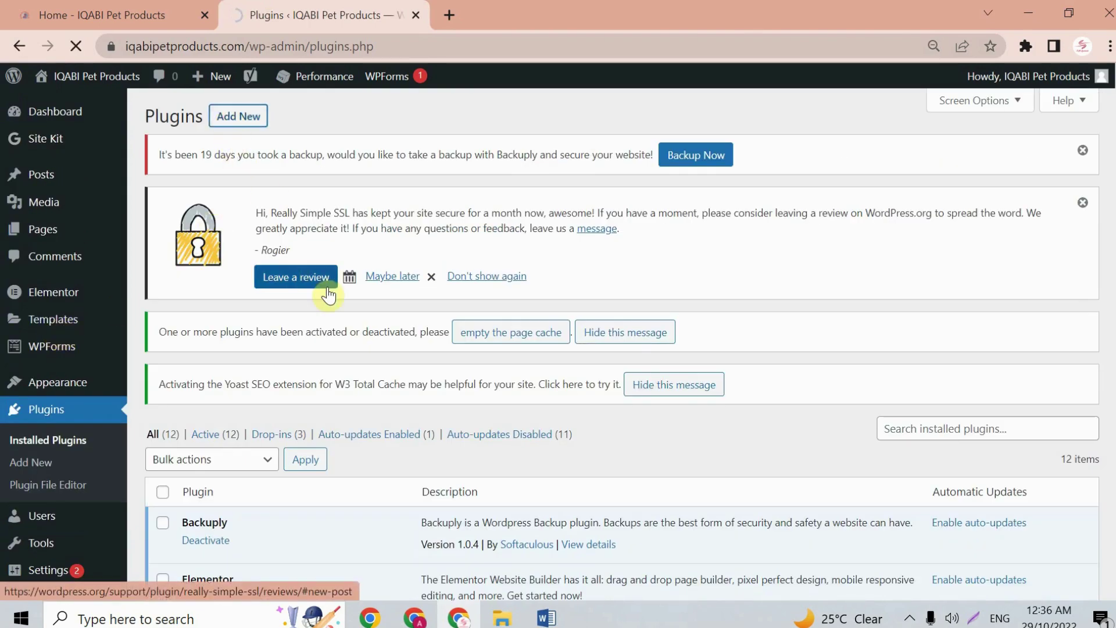
# - Search for 'ultimate member', then install and activate the Ultimate Member plugin
pyautogui.click(911, 333)
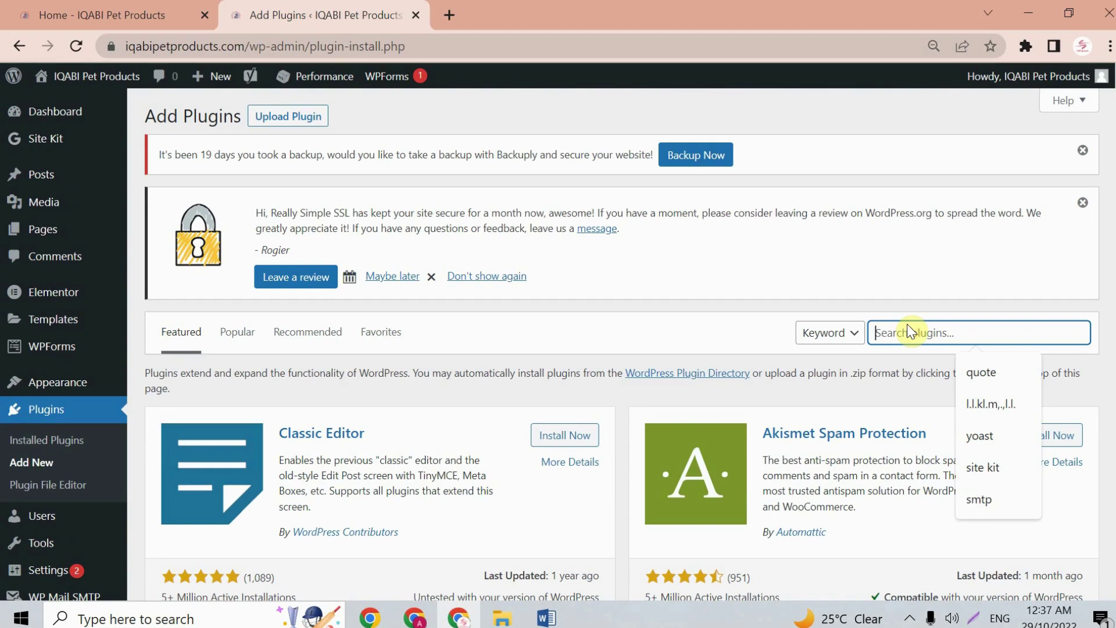
pyautogui.write('ultim')
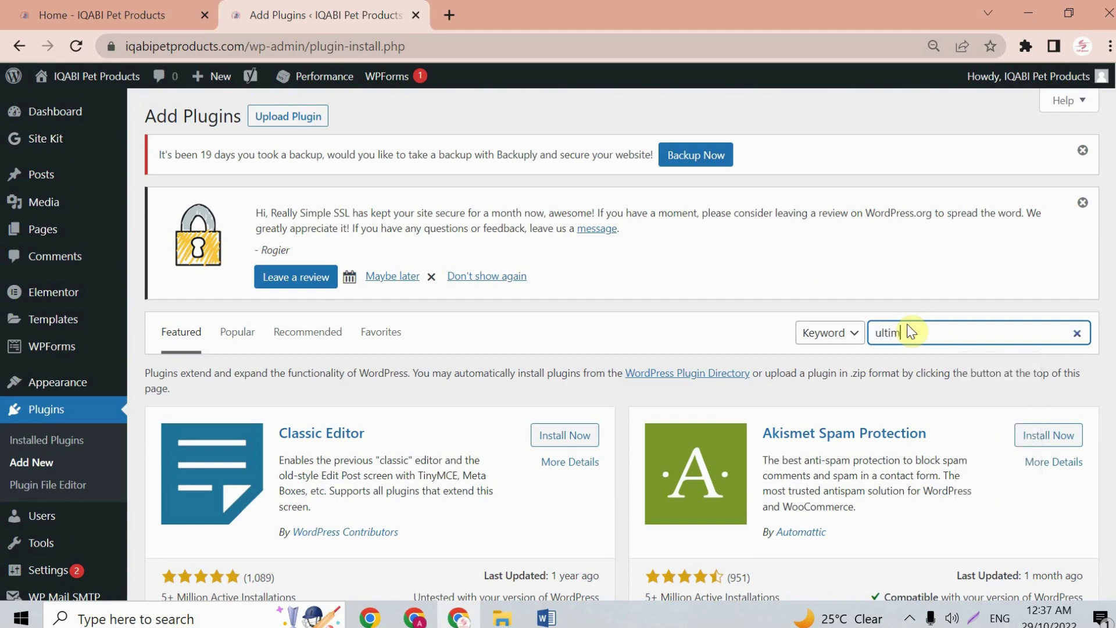
pyautogui.write('ate member')
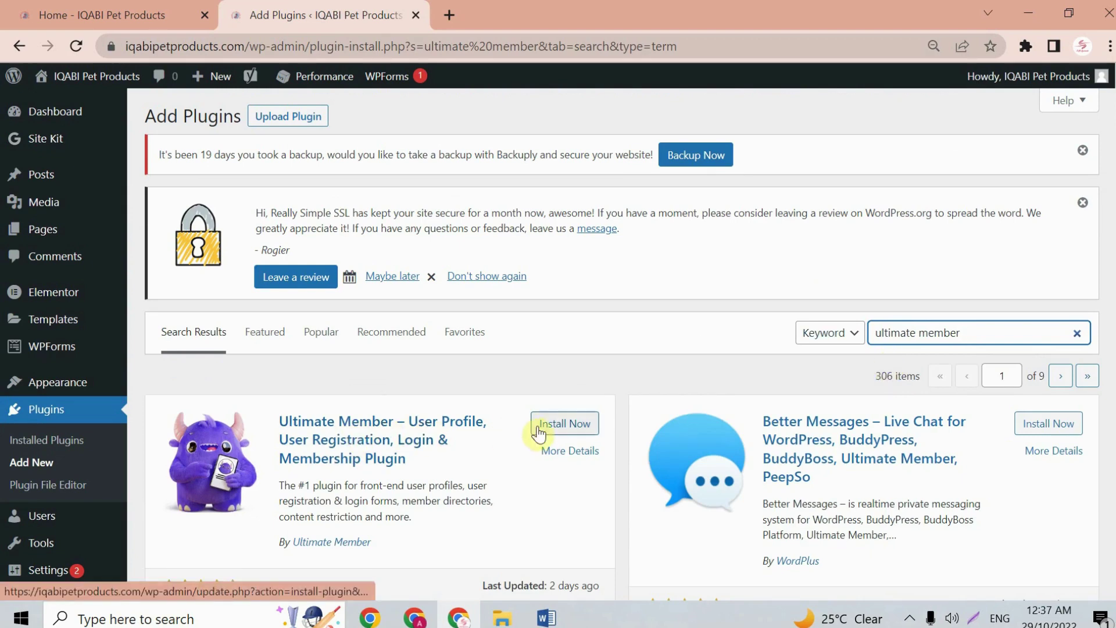
pyautogui.click(579, 430)
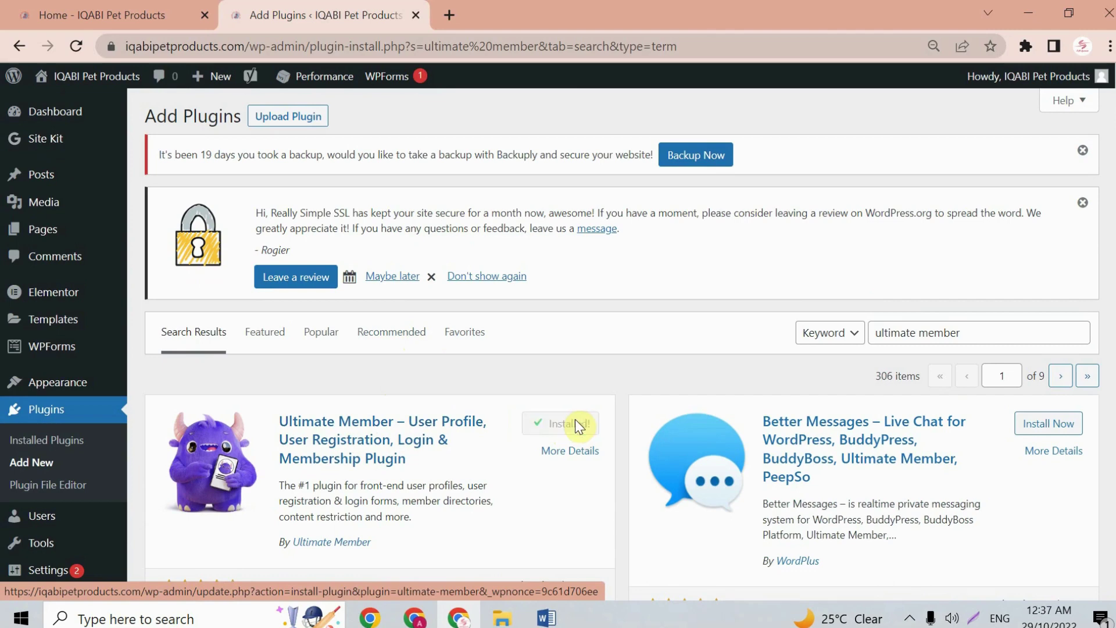
pyautogui.click(576, 426)
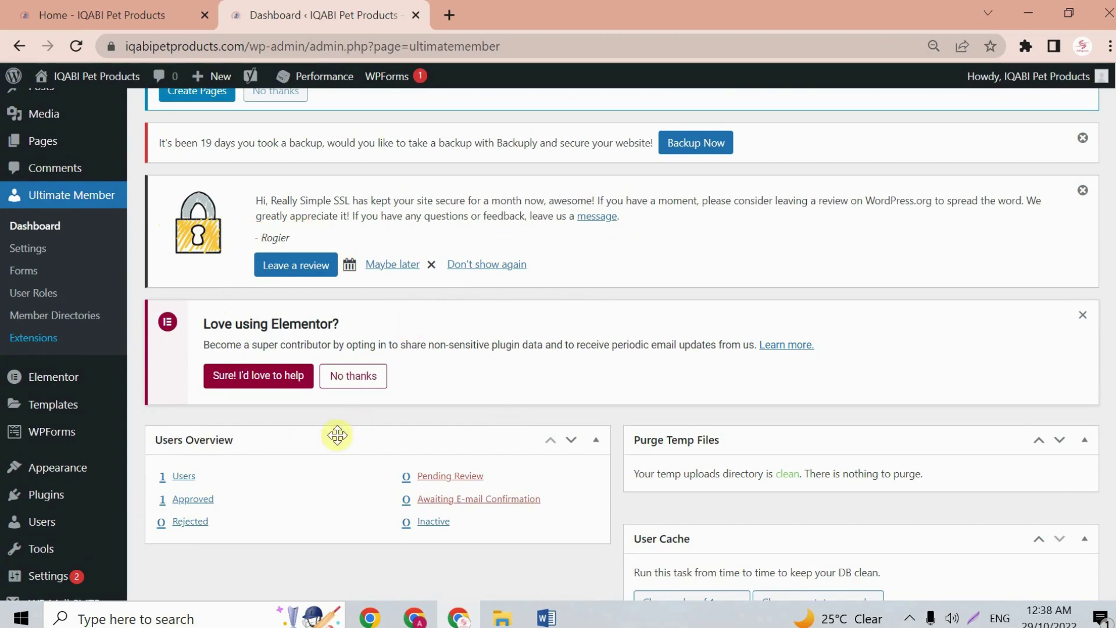
# - Scroll past the Ultimate Member users overview and open its Settings from the sidebar
pyautogui.scroll(-1, 239, 382)
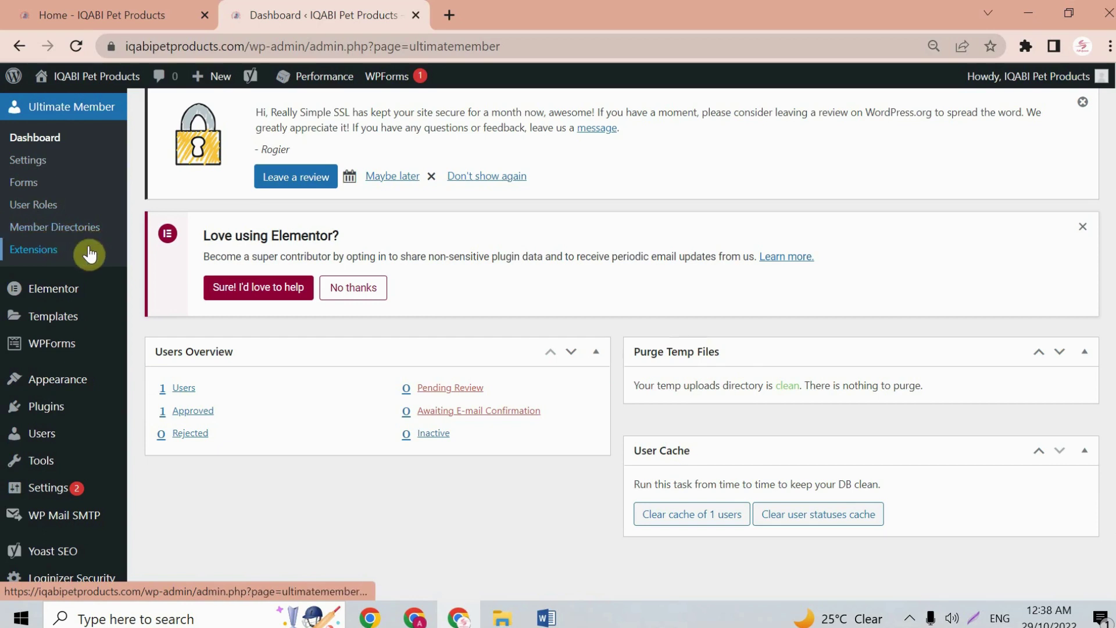
pyautogui.click(41, 170)
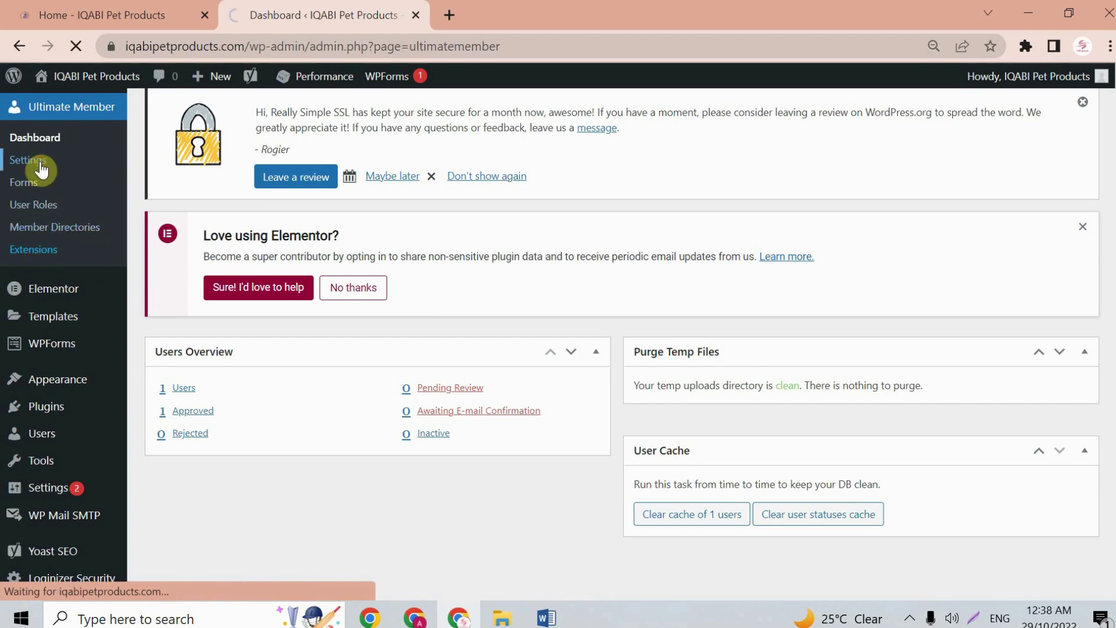
# - Scroll through the General > Pages settings, where every page is still assigned to Home
pyautogui.scroll(-3, 559, 334)
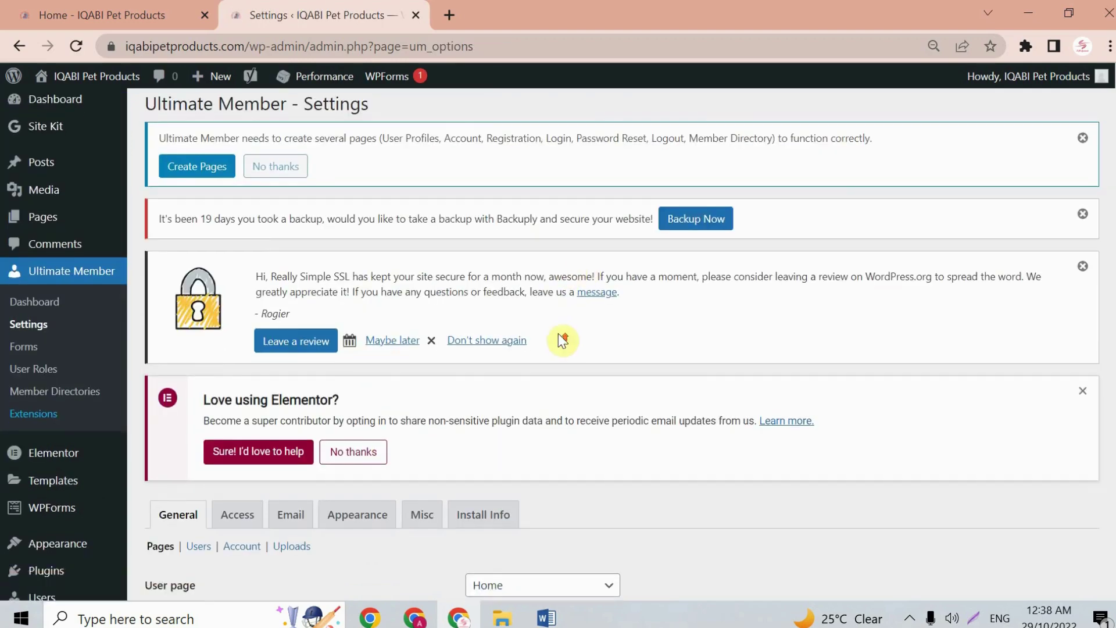
pyautogui.scroll(-3, 558, 334)
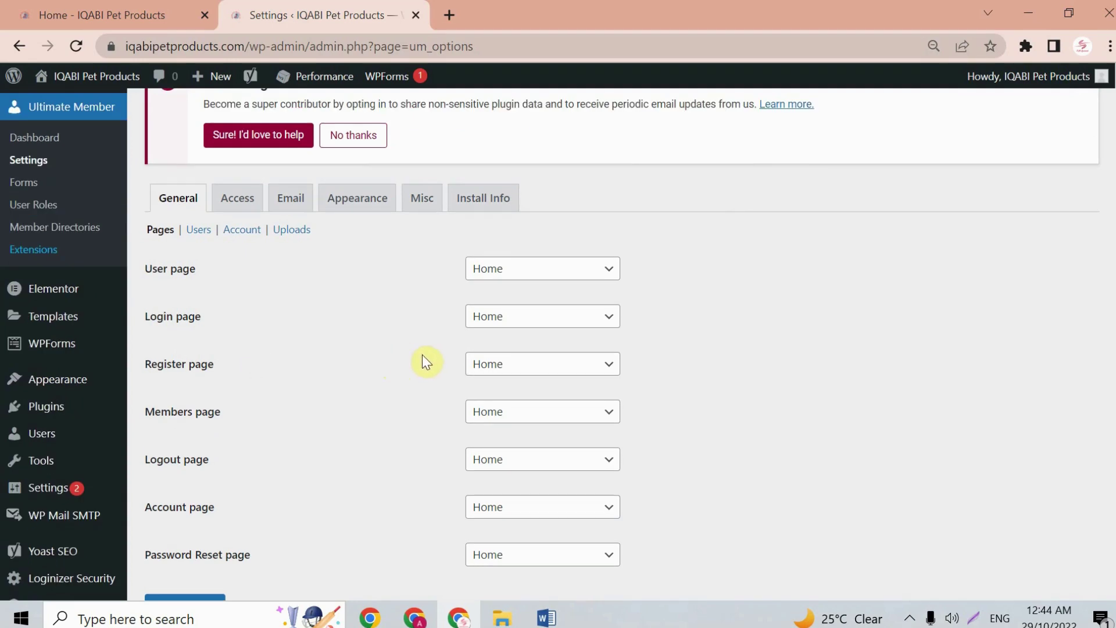
pyautogui.scroll(5, 427, 361)
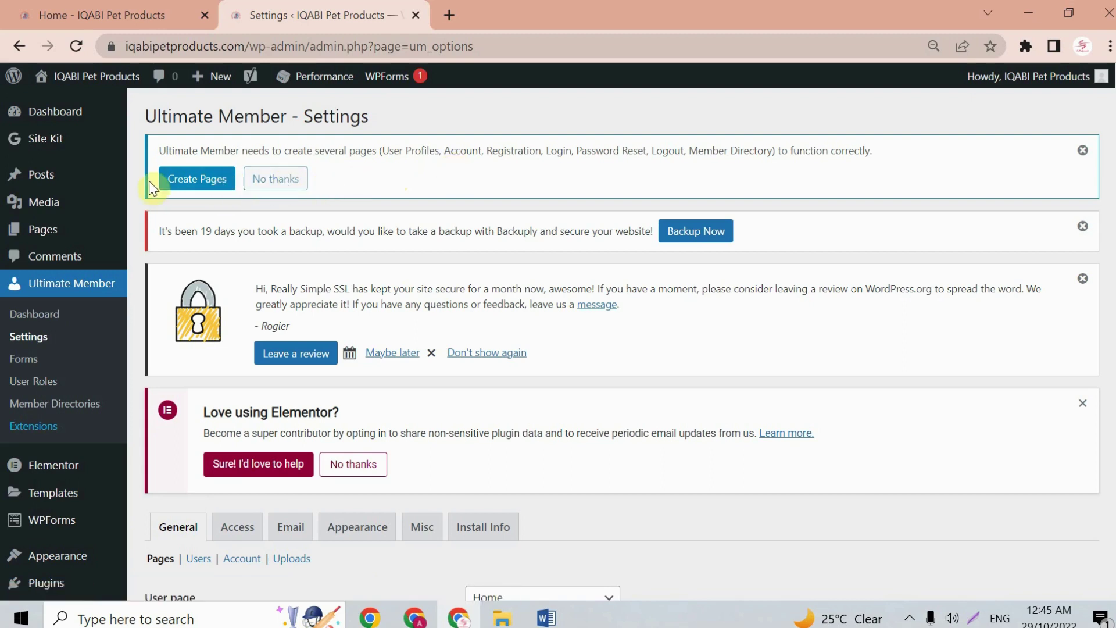
# - Have Ultimate Member create its core pages and confirm Login is set as the login page
pyautogui.click(189, 182)
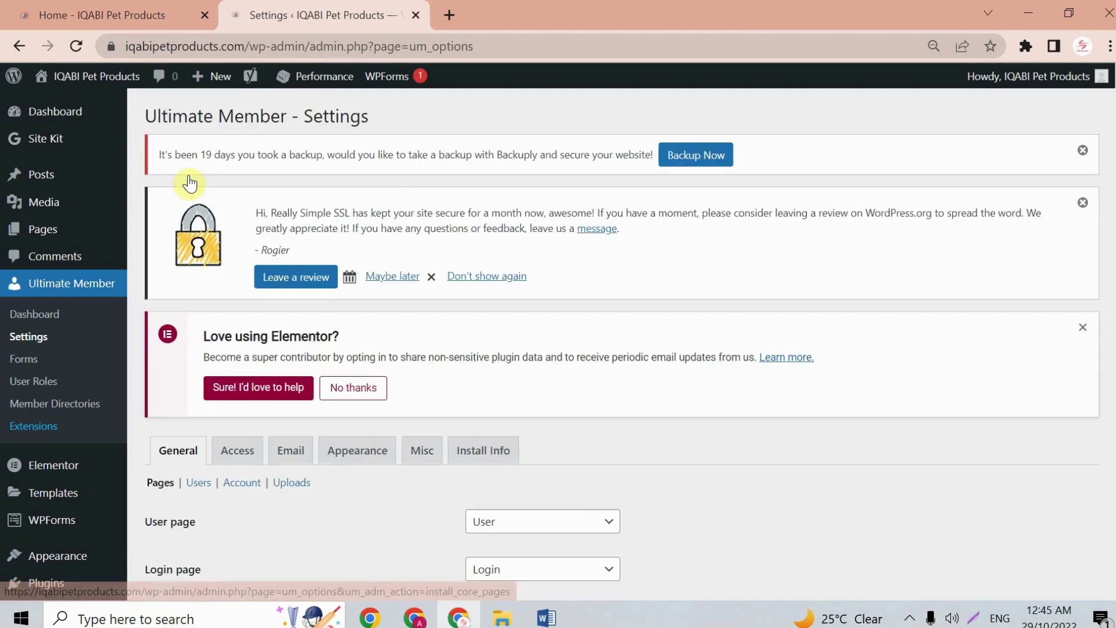
pyautogui.scroll(-5, 371, 250)
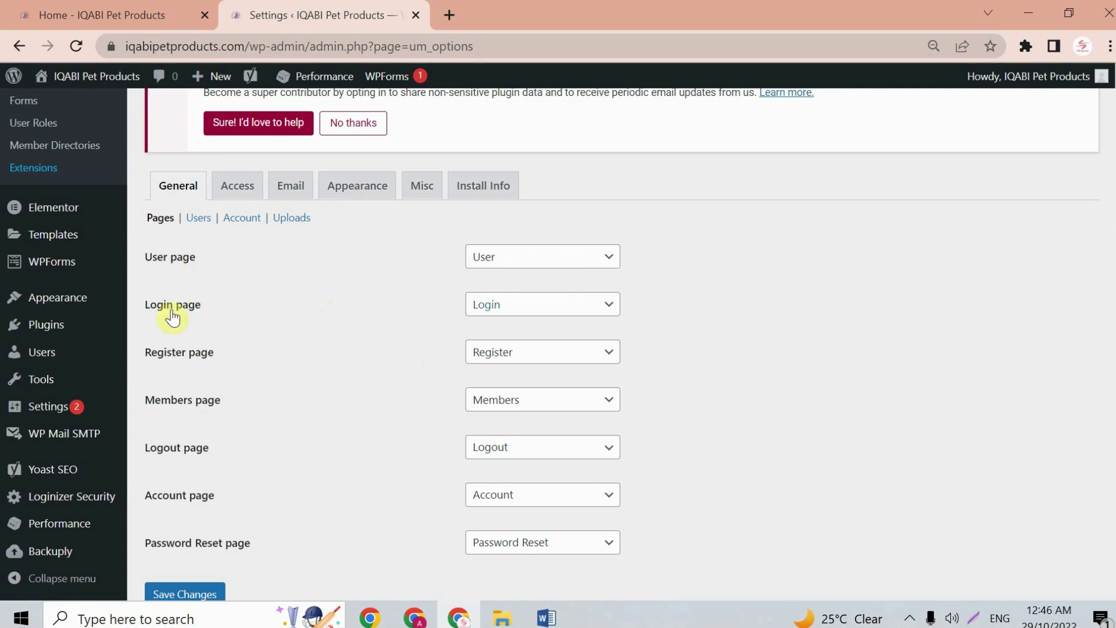
pyautogui.click(543, 319)
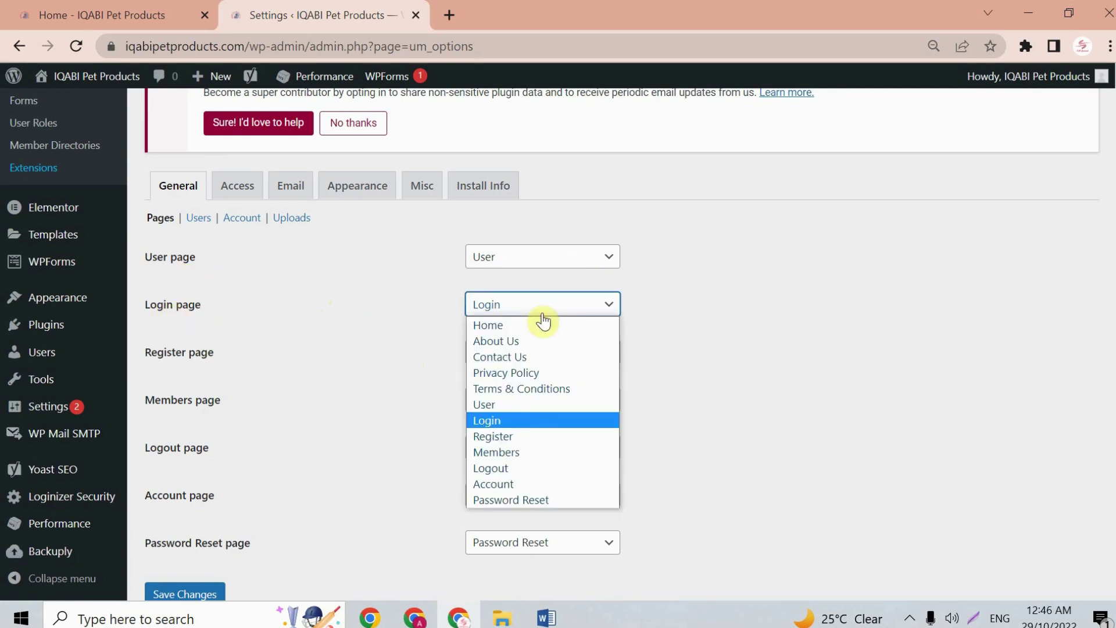
pyautogui.click(738, 392)
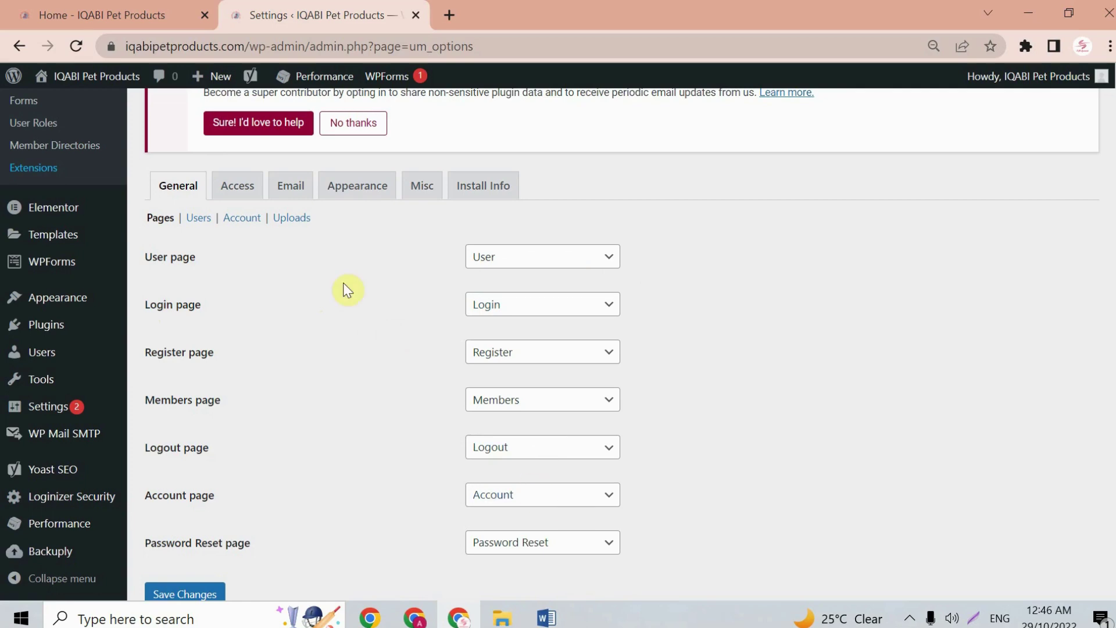
# - Review the Users settings, leaving the strong password requirement off
pyautogui.click(201, 225)
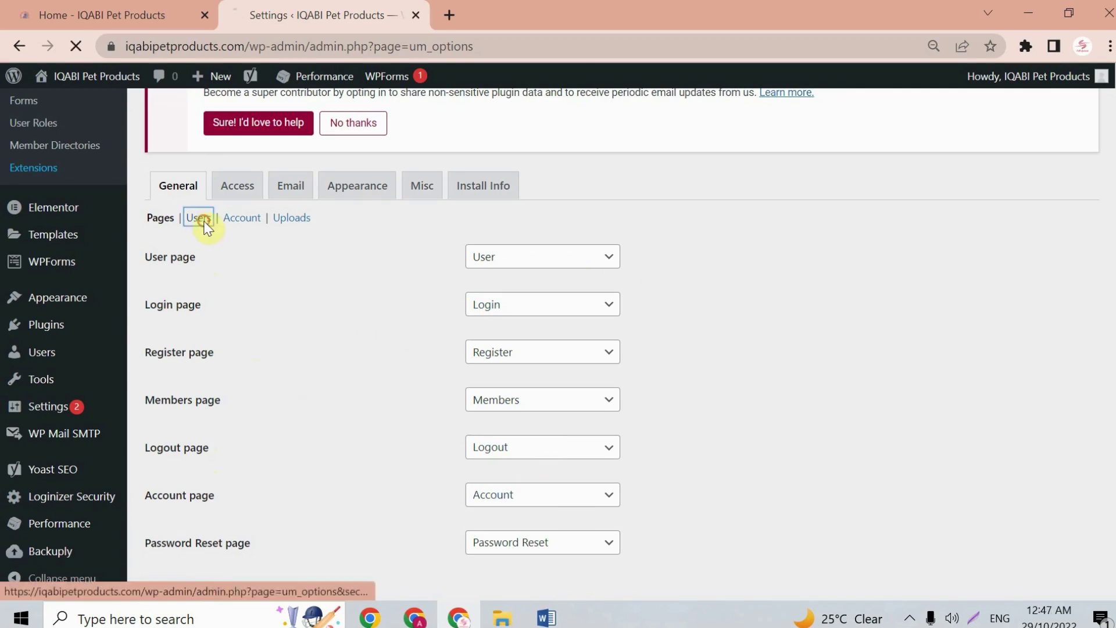
pyautogui.scroll(-6, 244, 294)
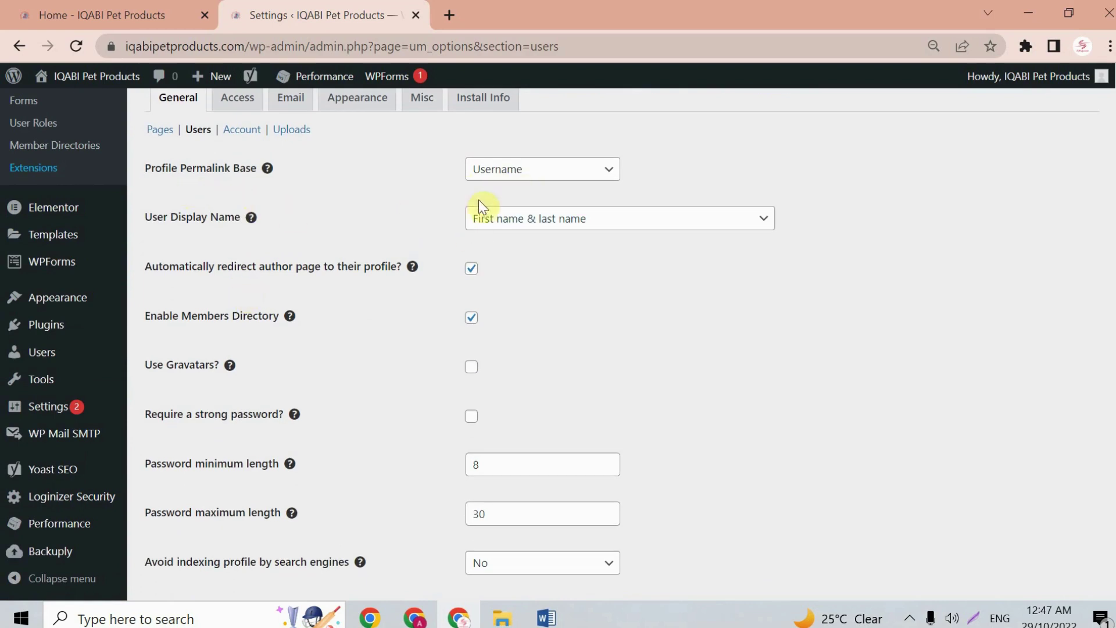
pyautogui.scroll(-2, 323, 288)
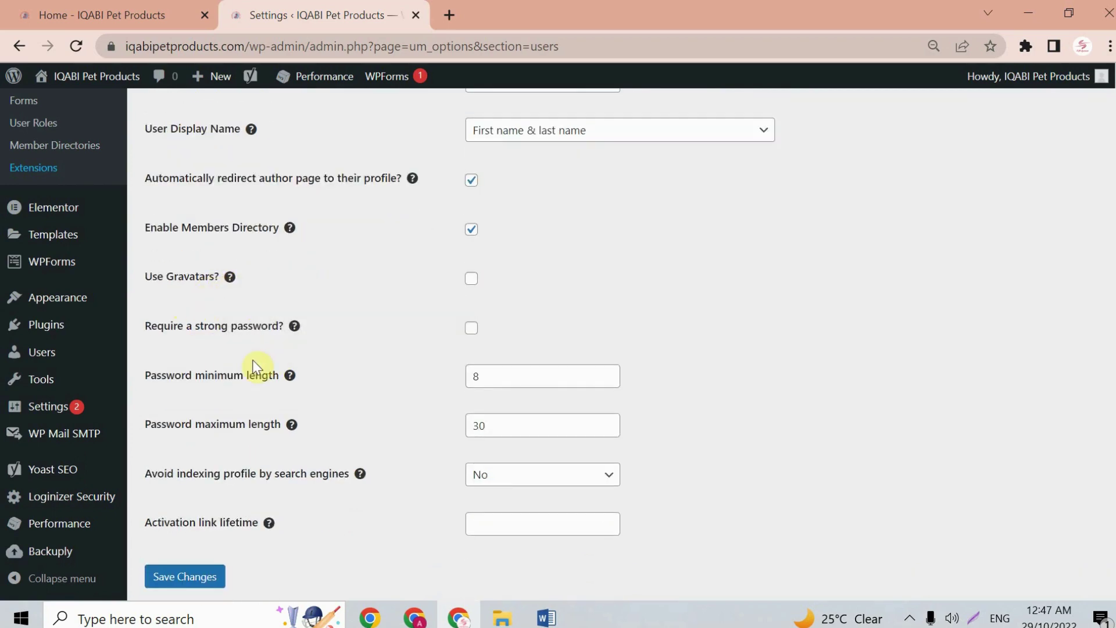
pyautogui.doubleClick(471, 329)
pyautogui.scroll(-1, 442, 340)
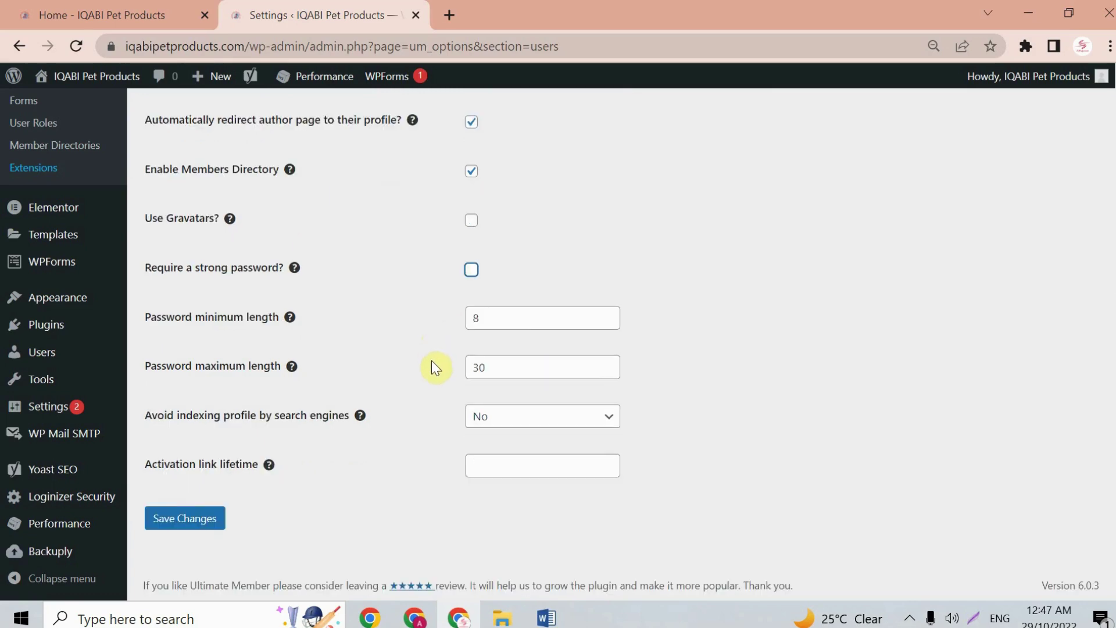
pyautogui.scroll(6, 431, 422)
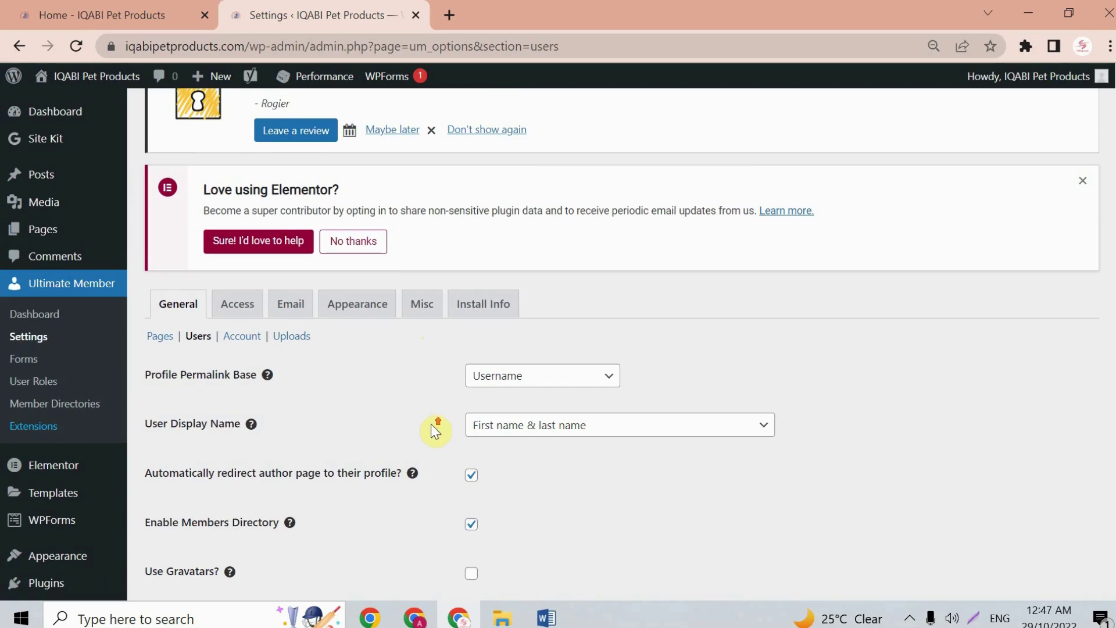
pyautogui.click(240, 306)
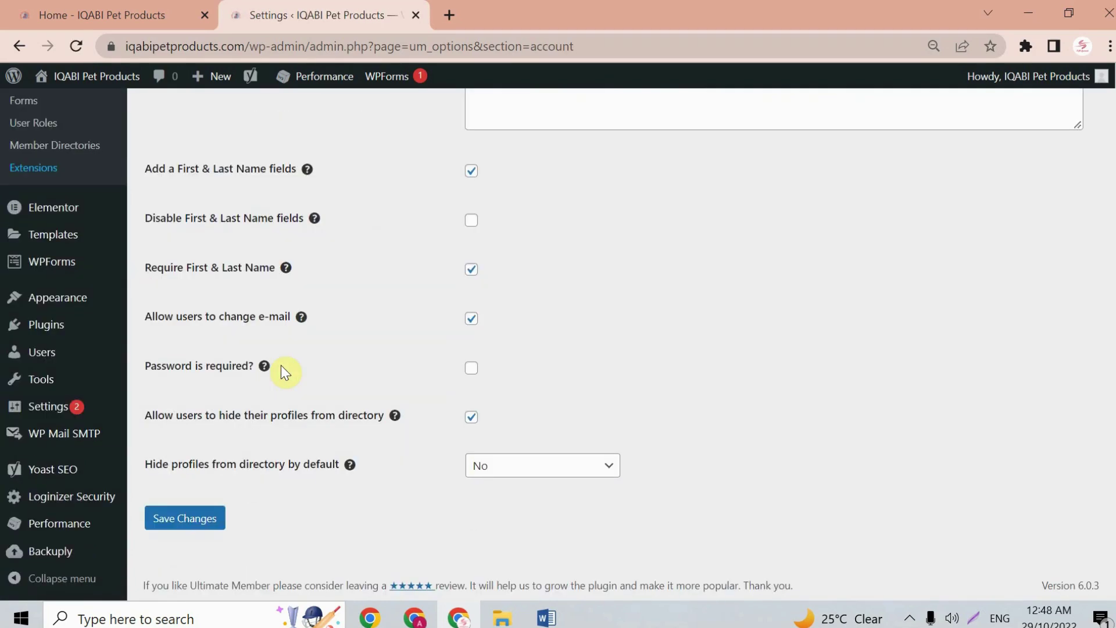
pyautogui.scroll(5, 281, 365)
pyautogui.scroll(4, 283, 375)
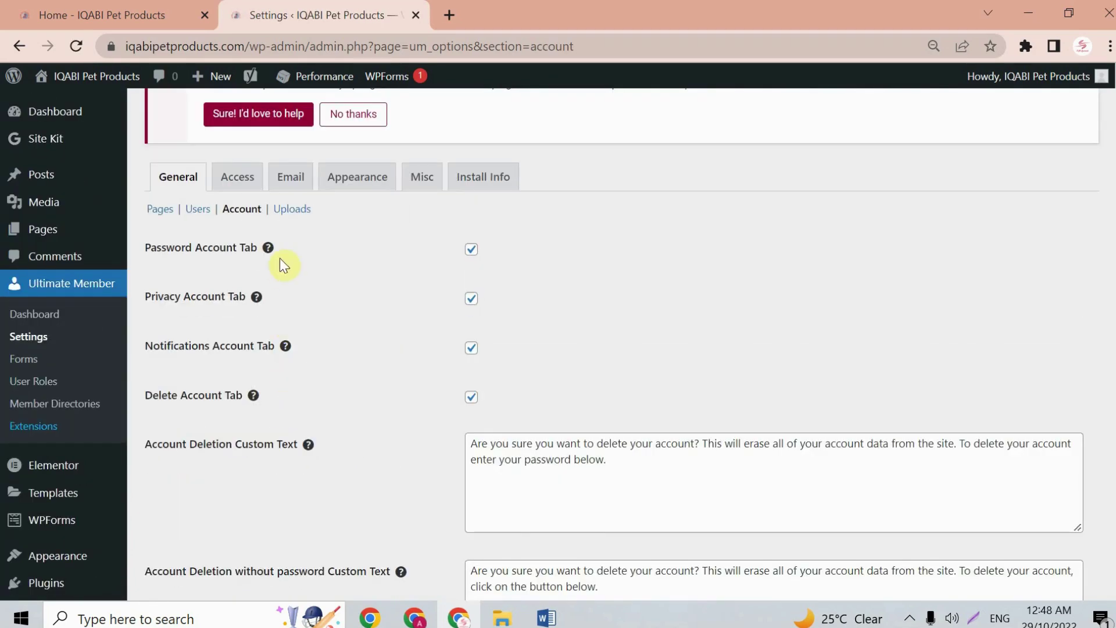
pyautogui.click(292, 210)
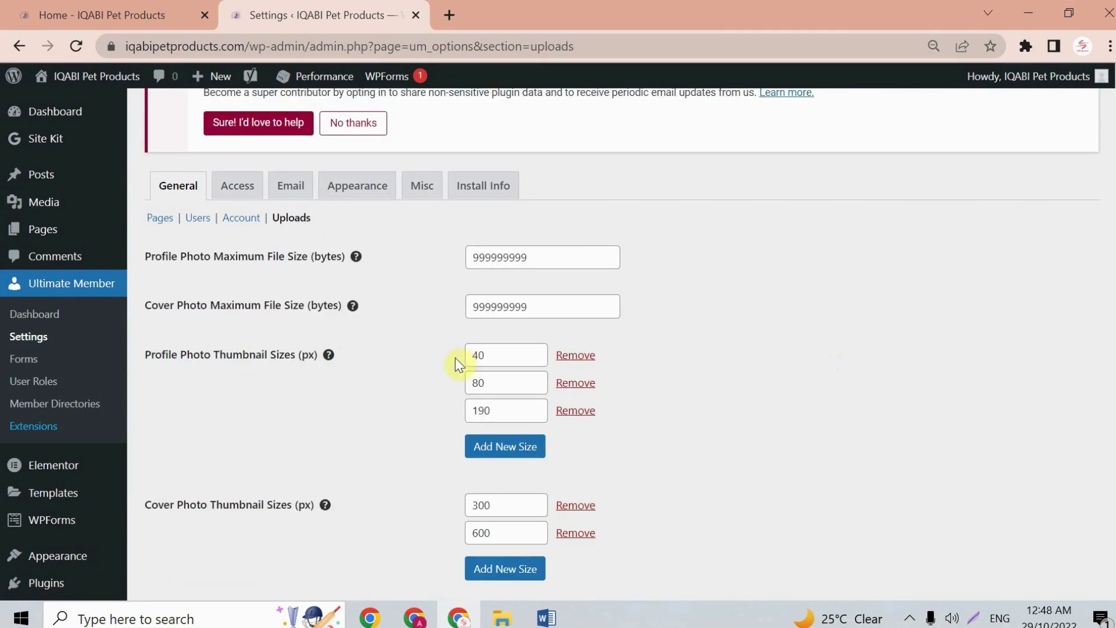
pyautogui.scroll(-4, 310, 375)
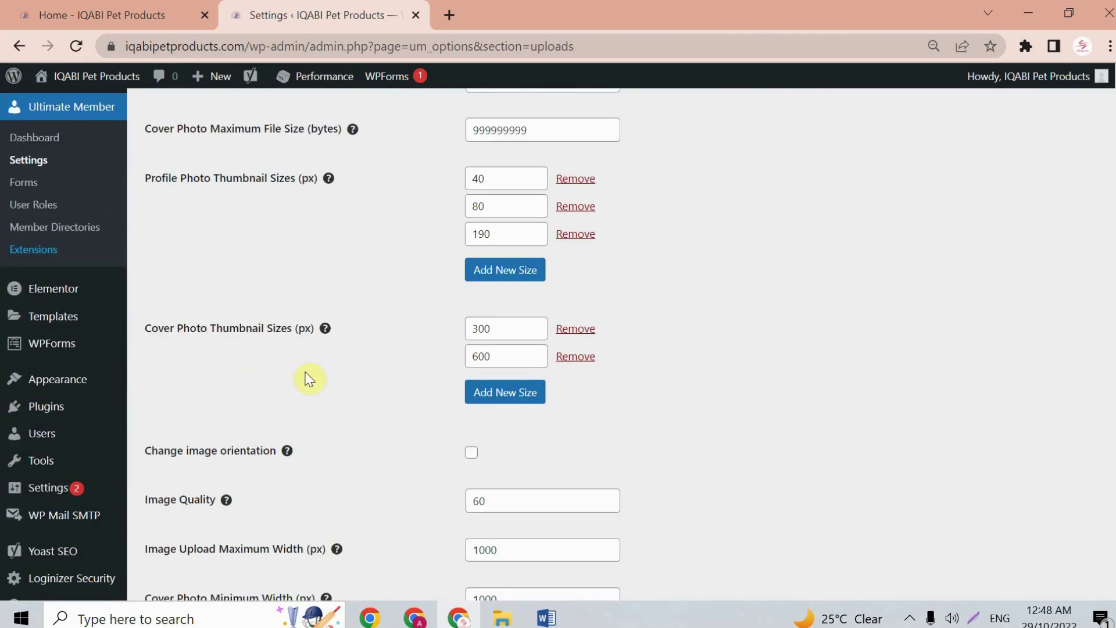
pyautogui.scroll(1, 317, 423)
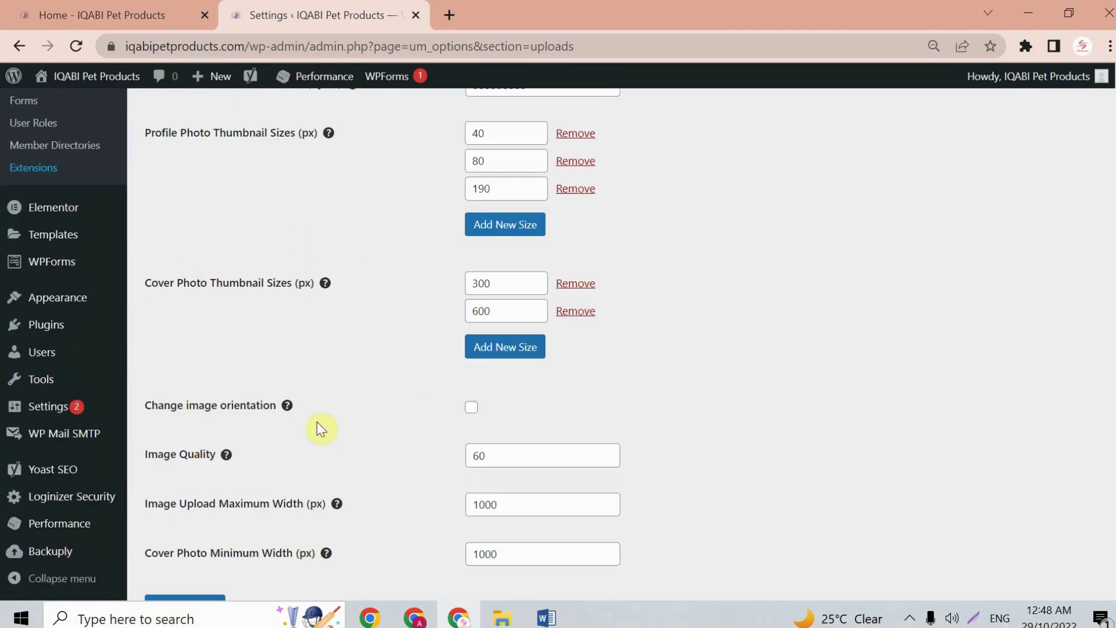
pyautogui.scroll(4, 319, 427)
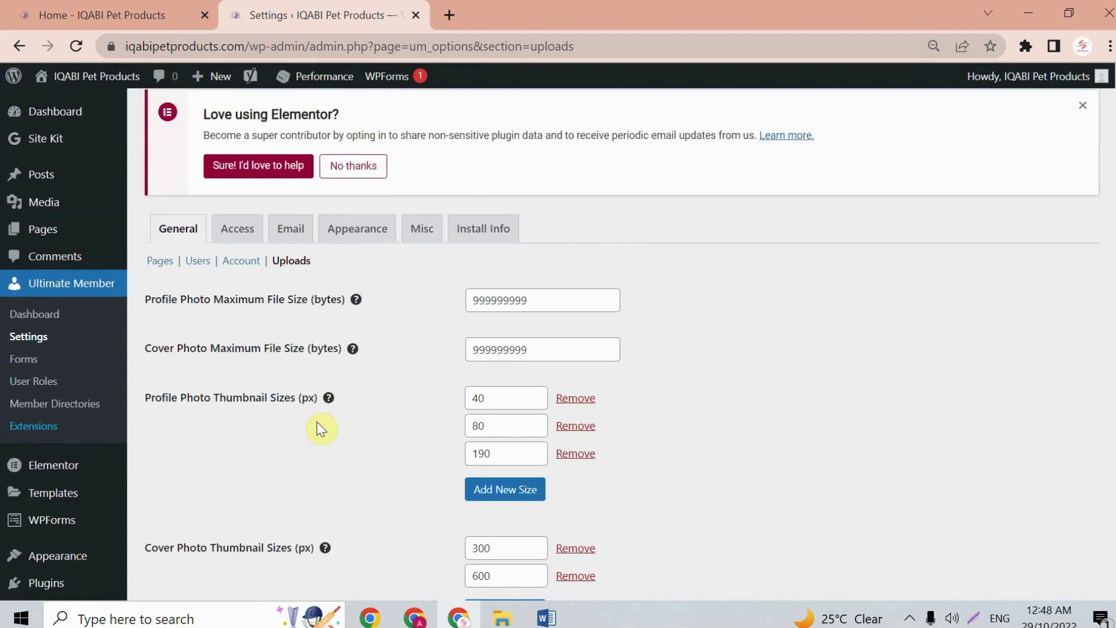
pyautogui.click(246, 234)
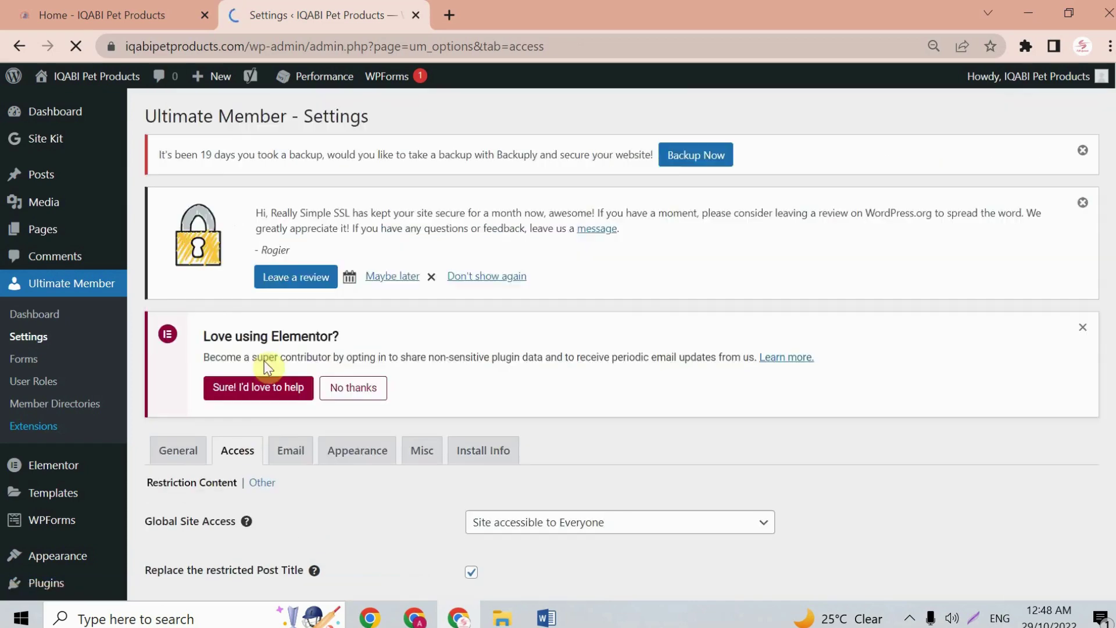
# - Move from the Access settings to the Email tab and view the notification list and address fields
pyautogui.scroll(-5, 264, 360)
pyautogui.moveTo(563, 356); pyautogui.dragTo(457, 376)
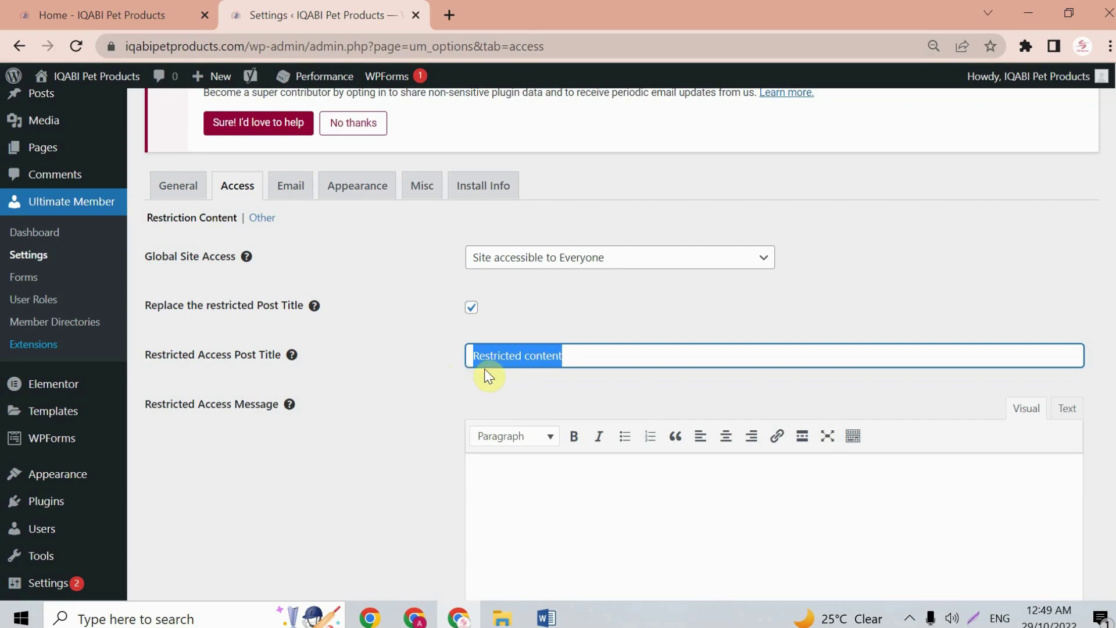
pyautogui.scroll(-4, 481, 364)
pyautogui.scroll(7, 469, 369)
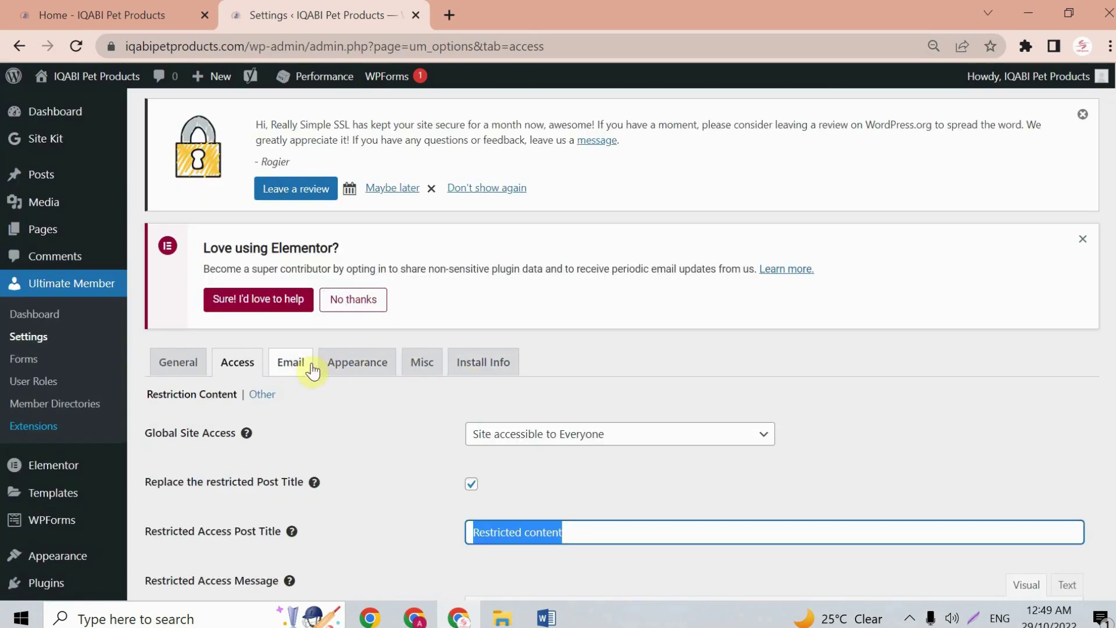
pyautogui.click(292, 375)
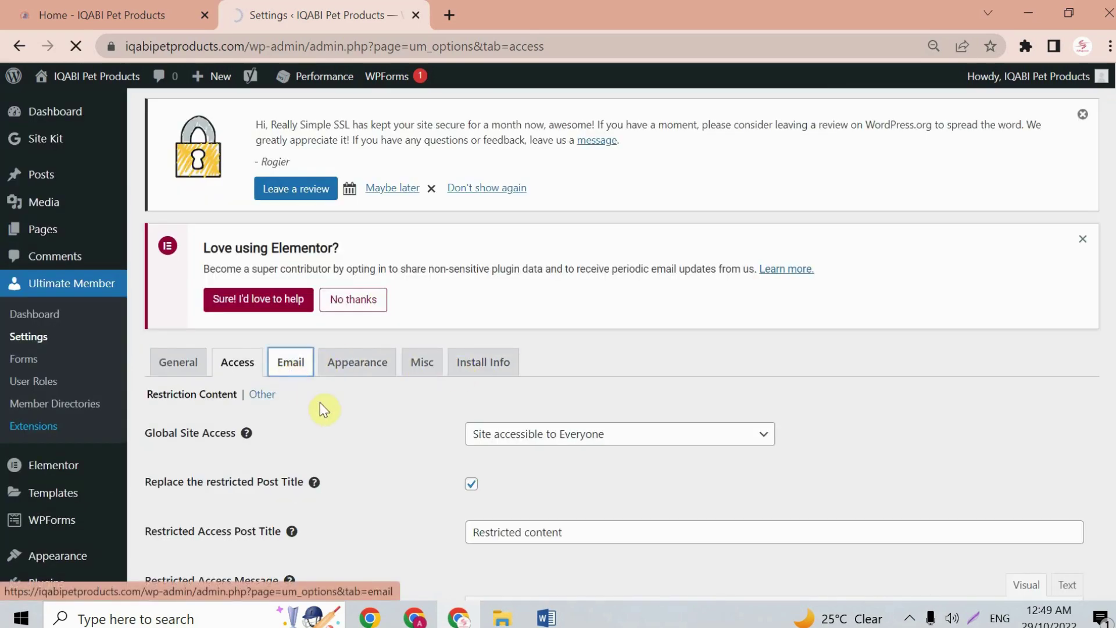
pyautogui.scroll(-3, 326, 409)
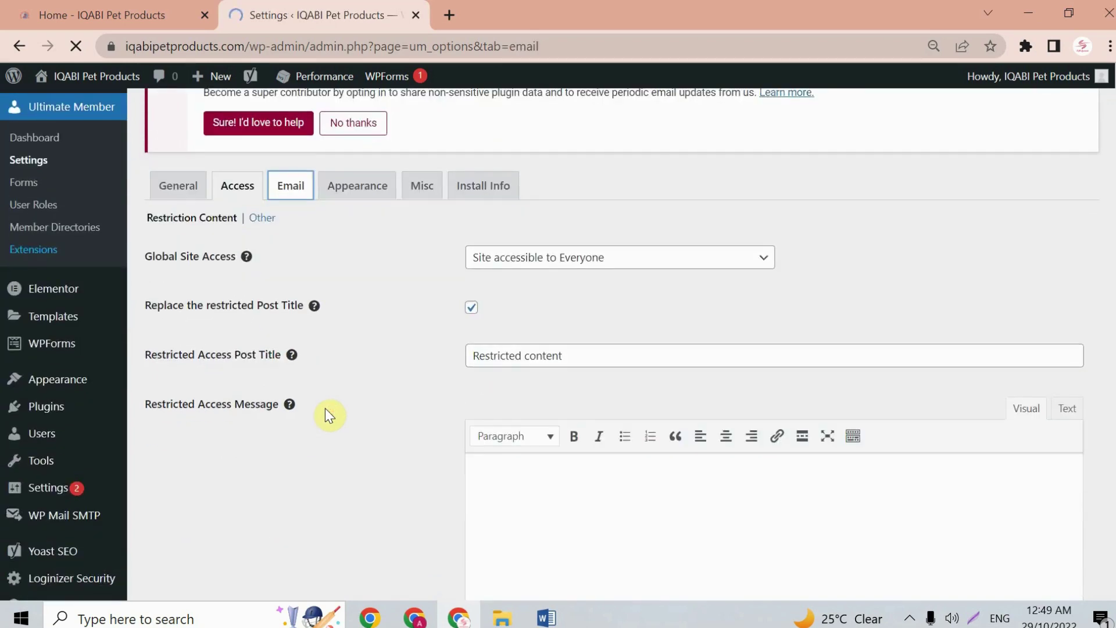
pyautogui.scroll(-1, 325, 408)
pyautogui.scroll(-12, 504, 313)
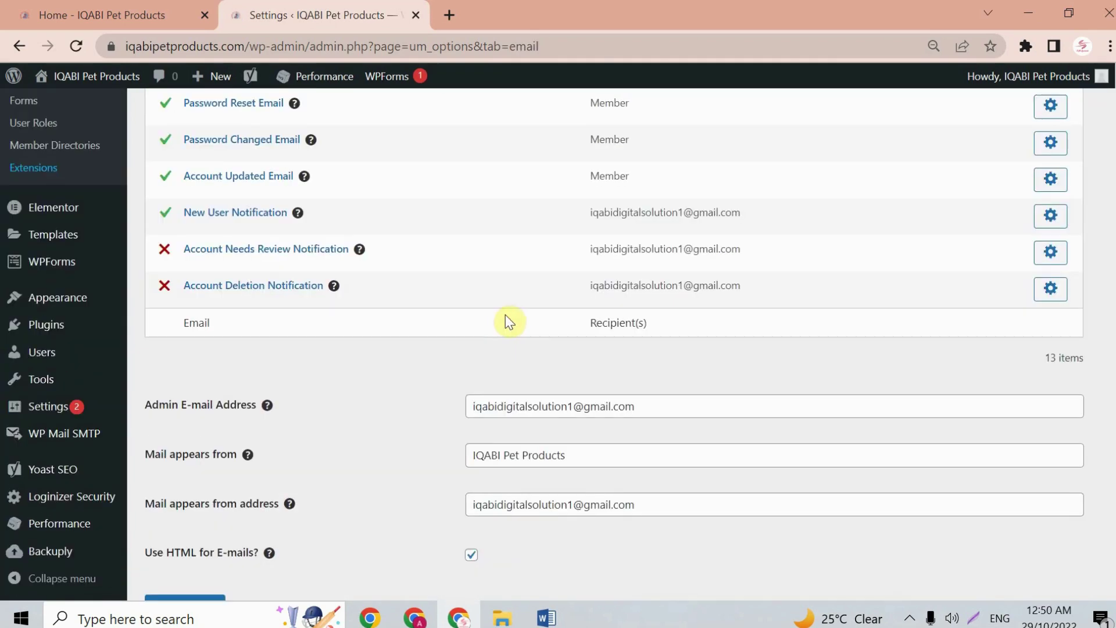
# - Replace the Admin E-mail Address with the site's new Gmail address
pyautogui.scroll(-2, 508, 367)
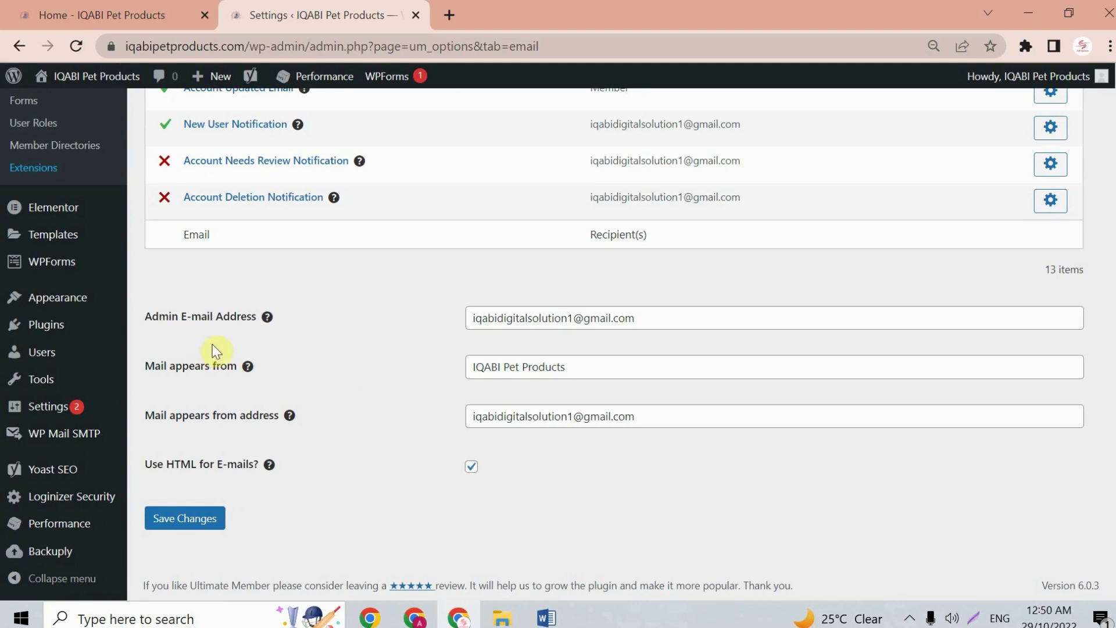
pyautogui.click(647, 319)
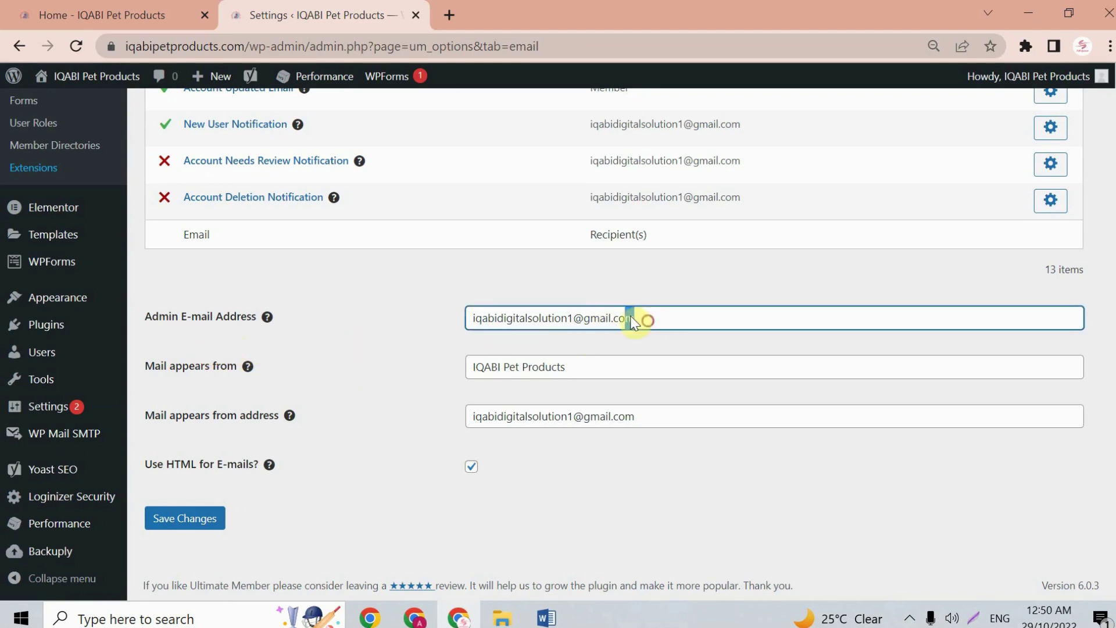
pyautogui.moveTo(647, 320); pyautogui.dragTo(448, 331)
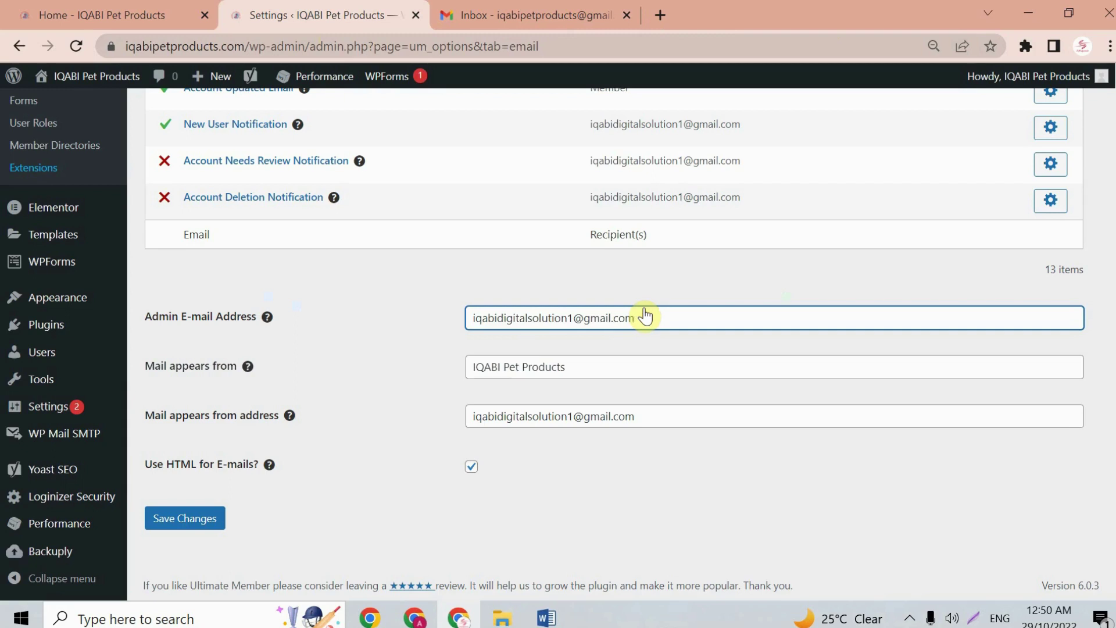
pyautogui.hotkey('ctrl', 'a')
pyautogui.hotkey('ctrl', 'v')
# - Put the same new address in the Mail appears from field and save the settings
pyautogui.click(580, 356)
pyautogui.click(582, 415)
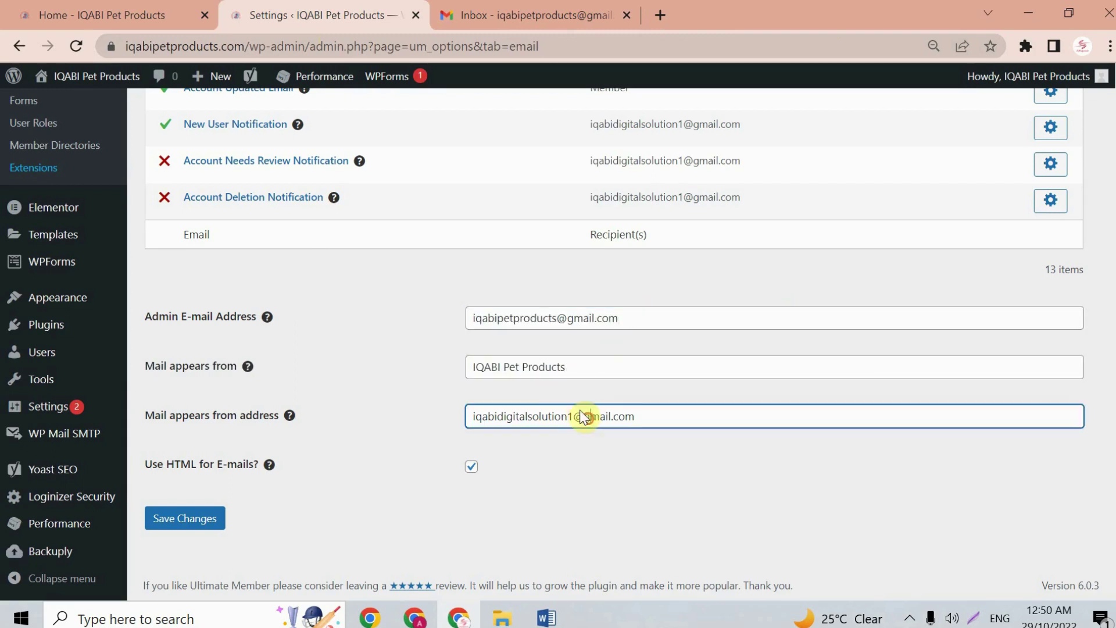
pyautogui.hotkey('ctrl', 'a')
pyautogui.hotkey('ctrl', 'v')
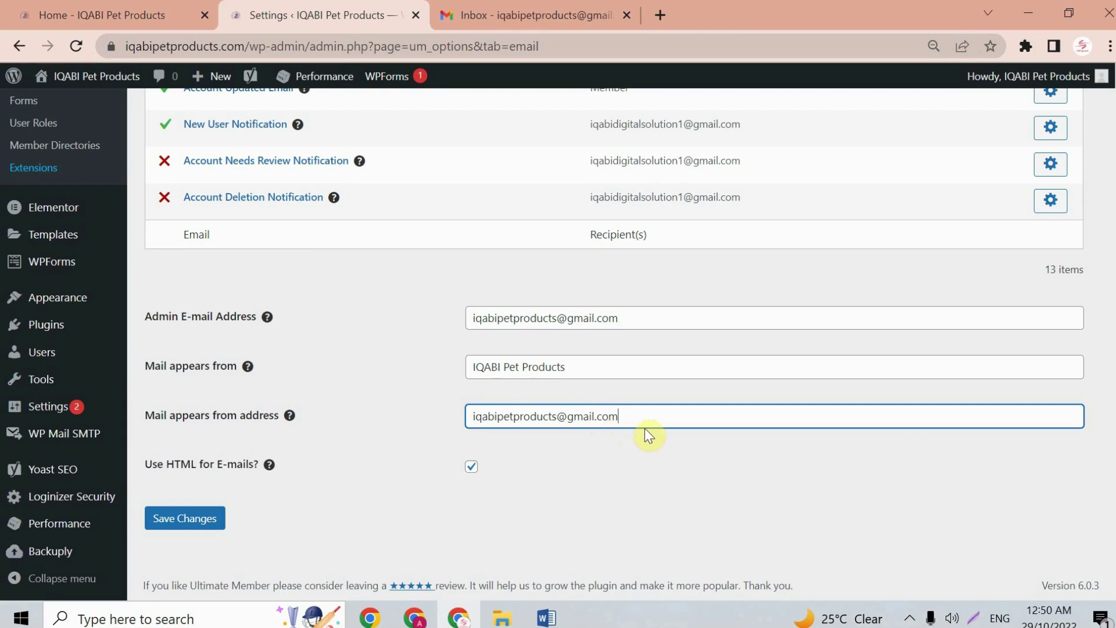
pyautogui.click(197, 520)
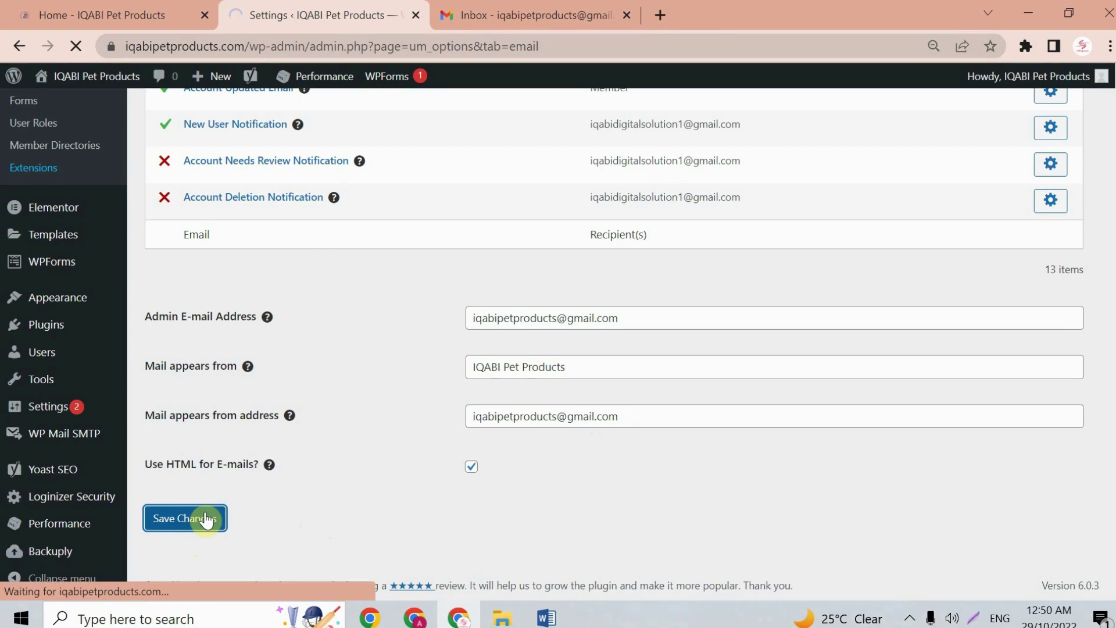
pyautogui.scroll(-5, 403, 285)
pyautogui.scroll(2, 403, 285)
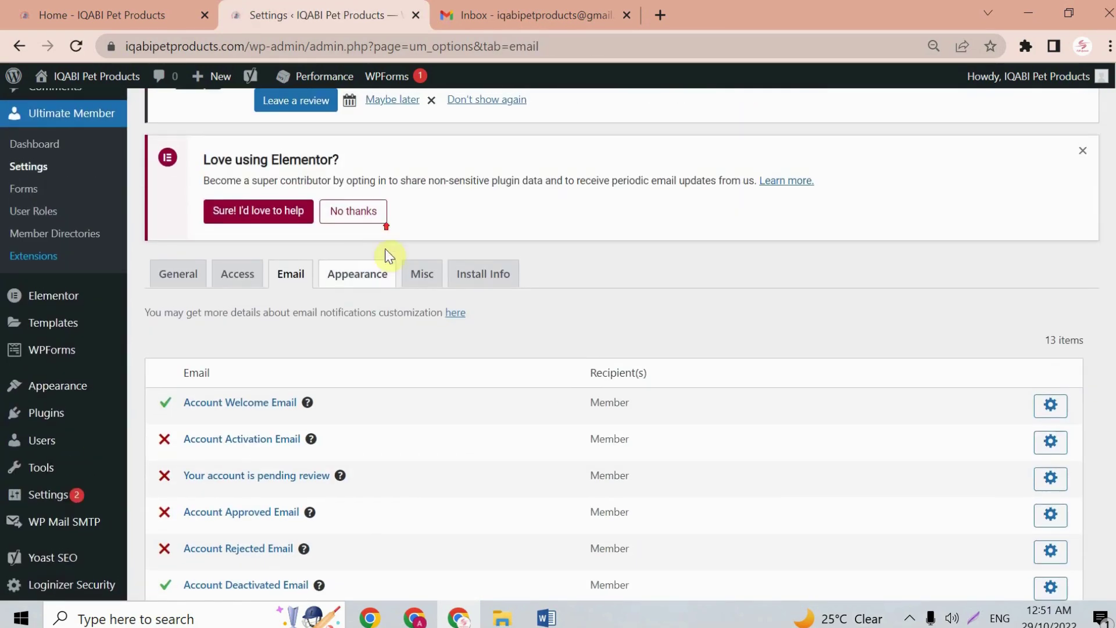
# - Look over Ultimate Member's Appearance settings
pyautogui.click(370, 275)
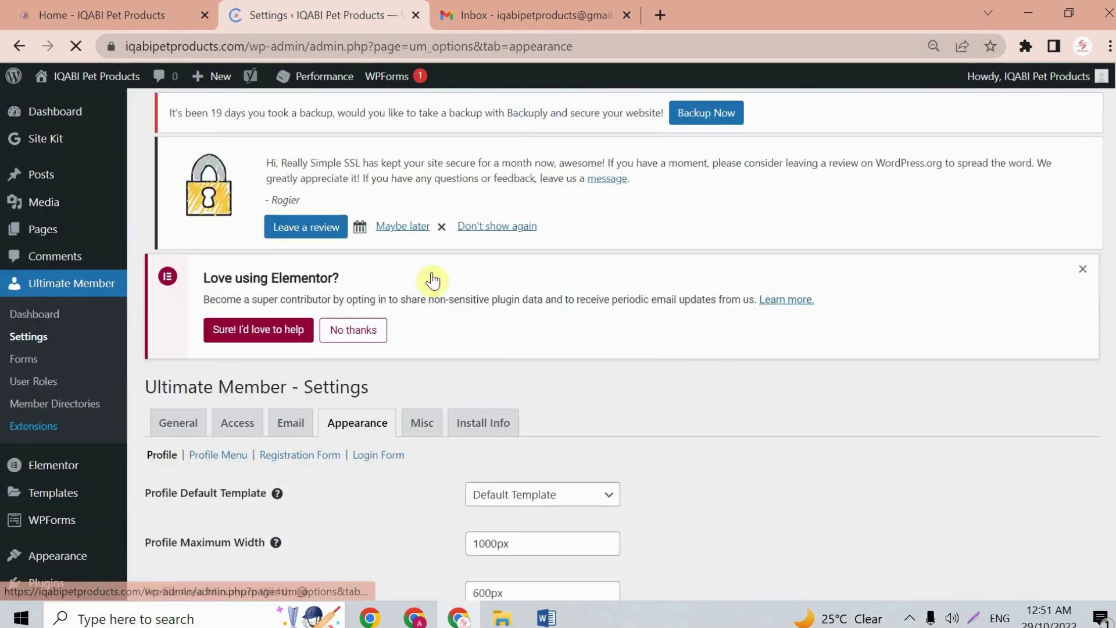
pyautogui.scroll(-2, 498, 447)
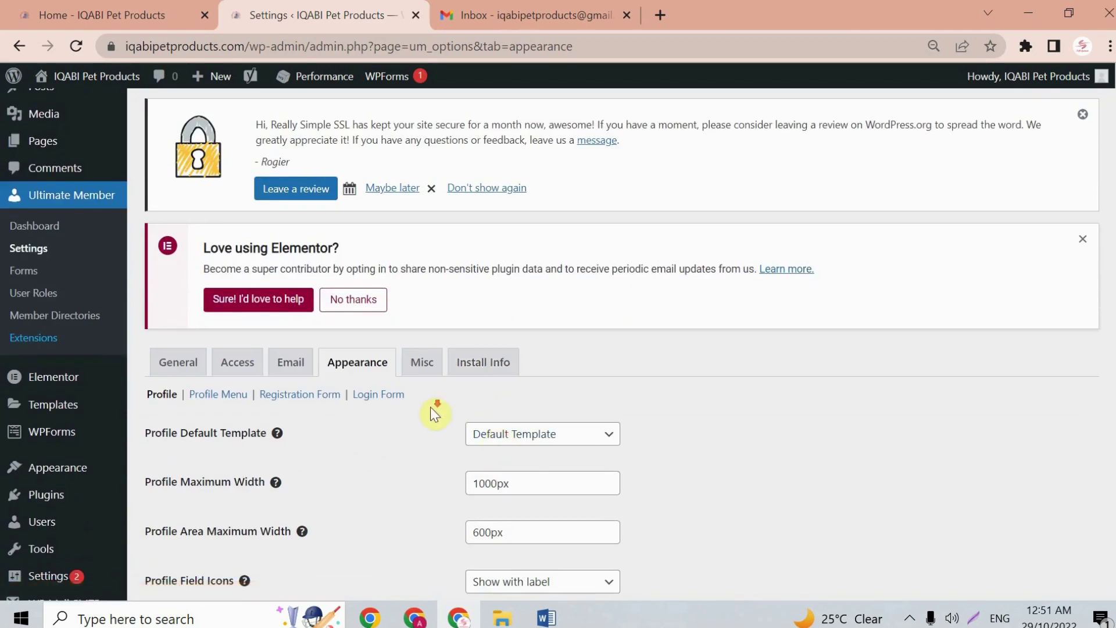
pyautogui.scroll(-3, 430, 407)
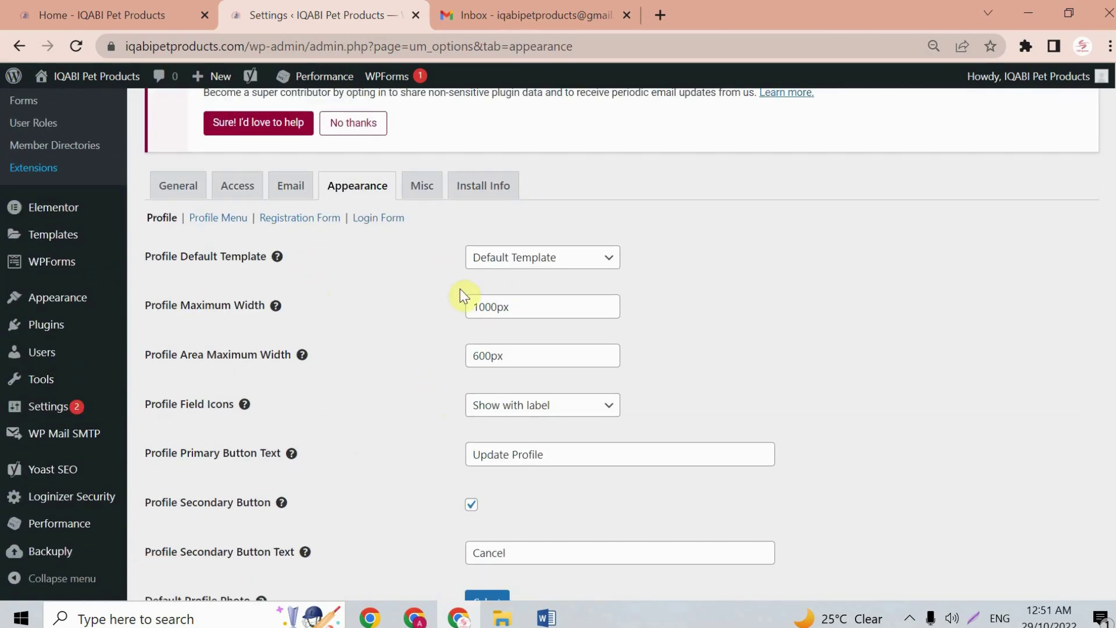
pyautogui.scroll(4, 381, 289)
pyautogui.scroll(-1, 309, 466)
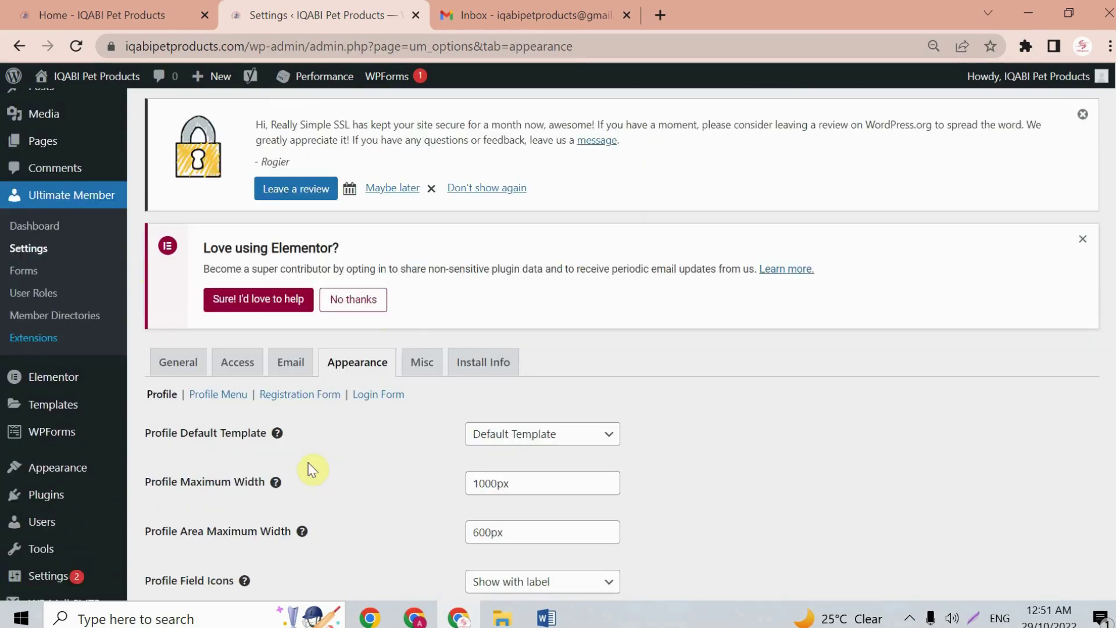
# - Review the Default Registration, Login and Profile forms and their shortcodes, then return to the homepage tab
pyautogui.click(28, 272)
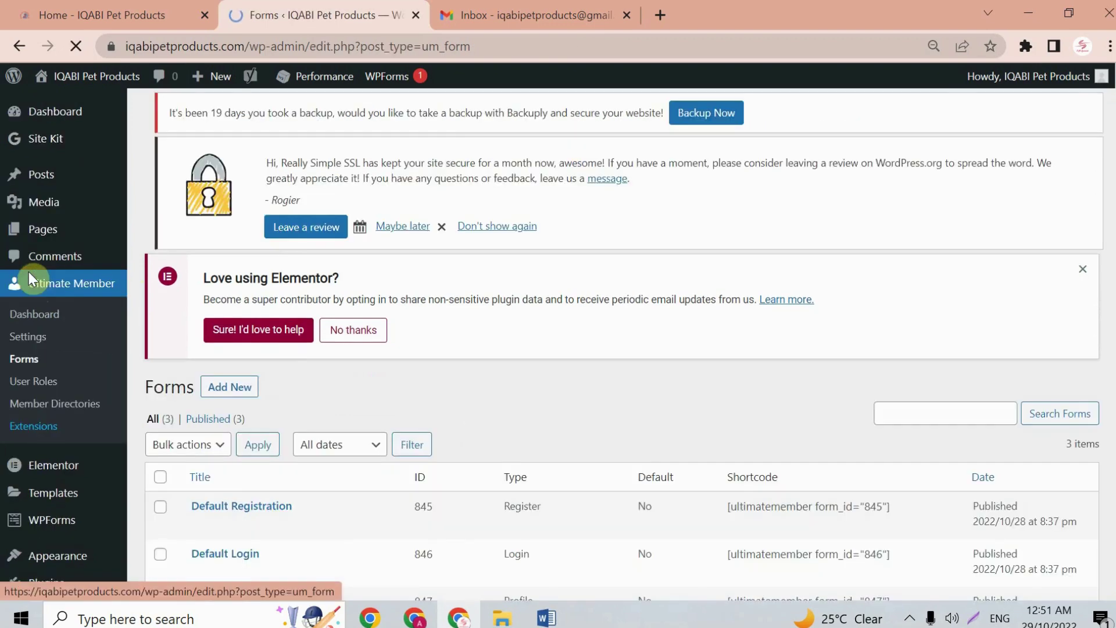
pyautogui.scroll(-3, 422, 447)
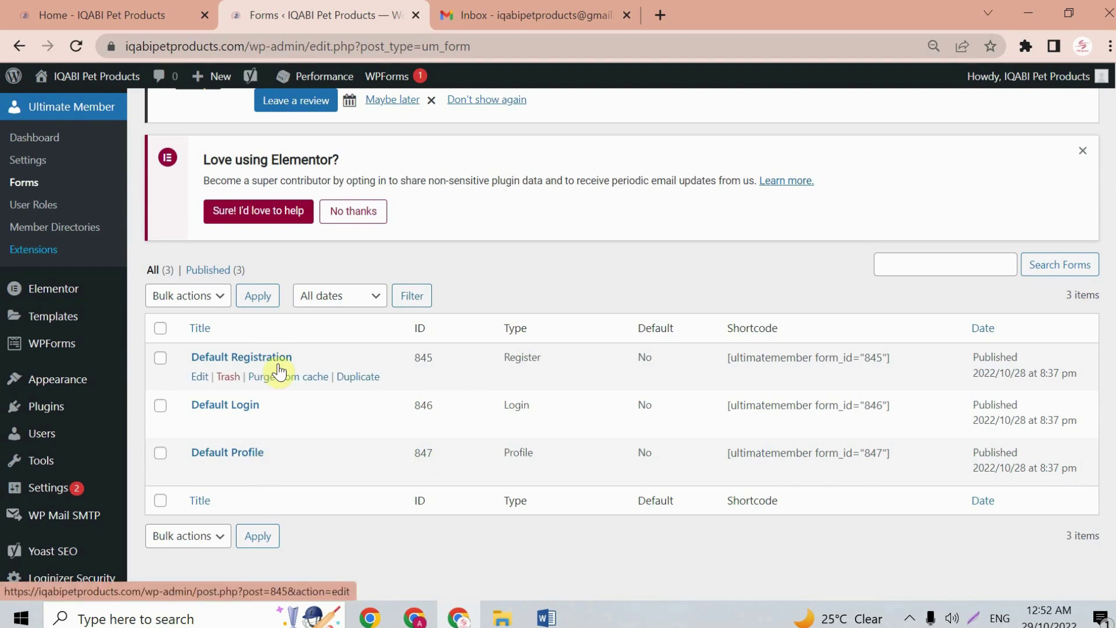
pyautogui.scroll(1, 746, 391)
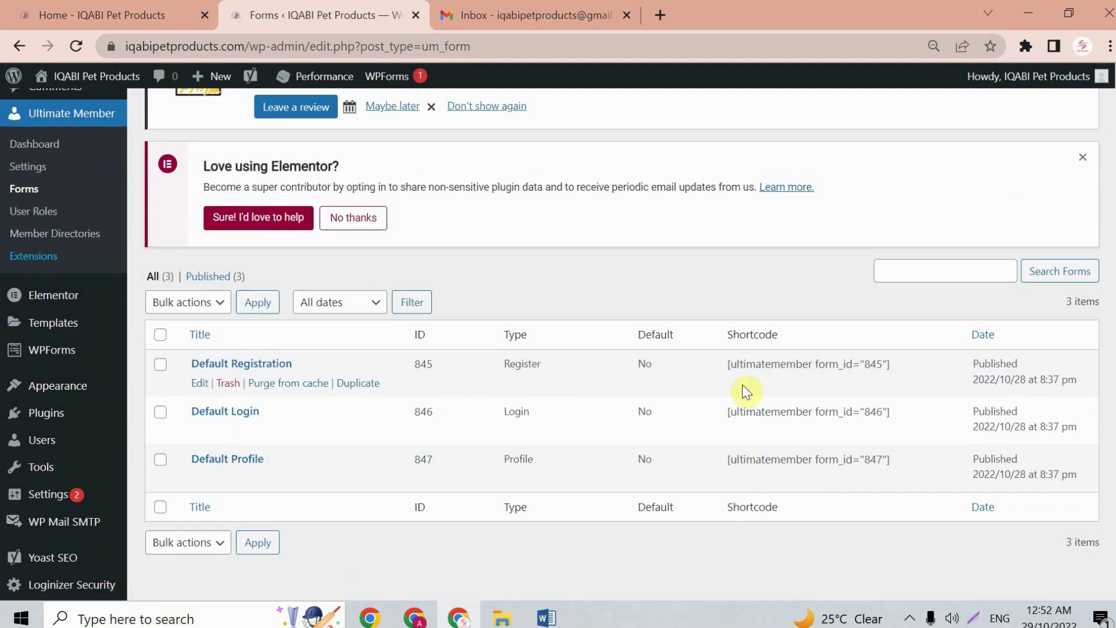
pyautogui.moveTo(726, 337); pyautogui.dragTo(779, 340)
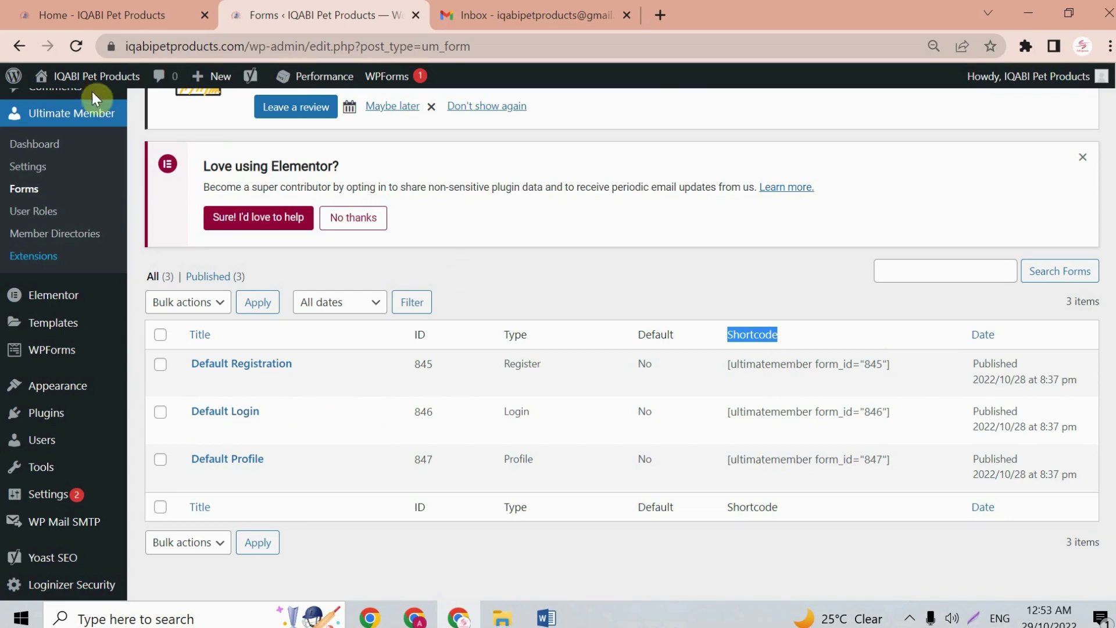
pyautogui.click(11, 8)
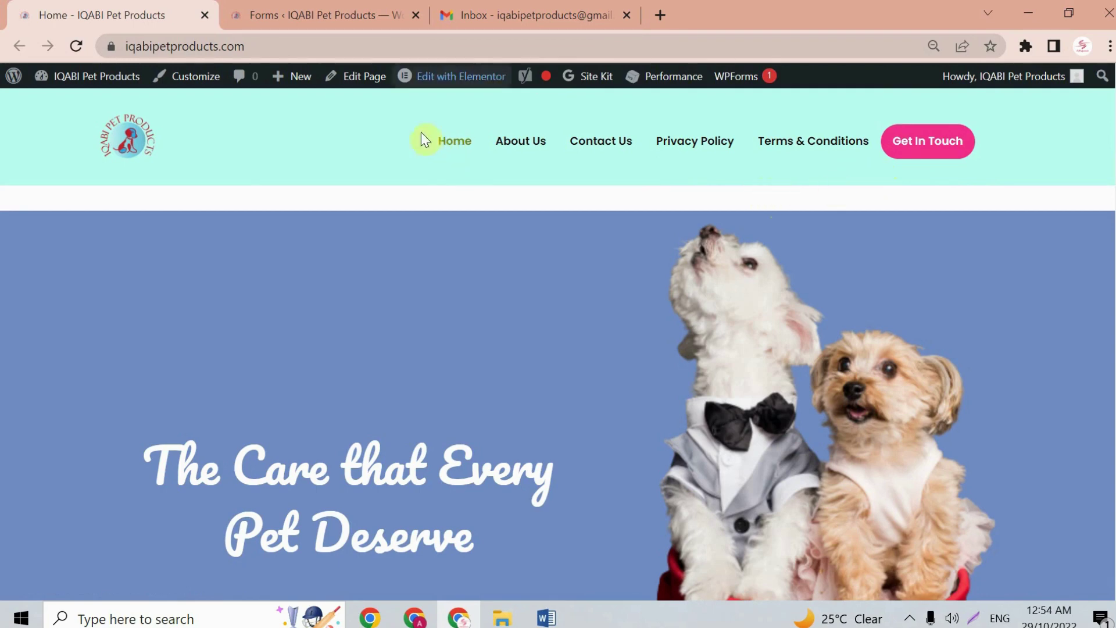
# - Back in the admin tab, open the Menus editor with all pages listed
pyautogui.click(304, 12)
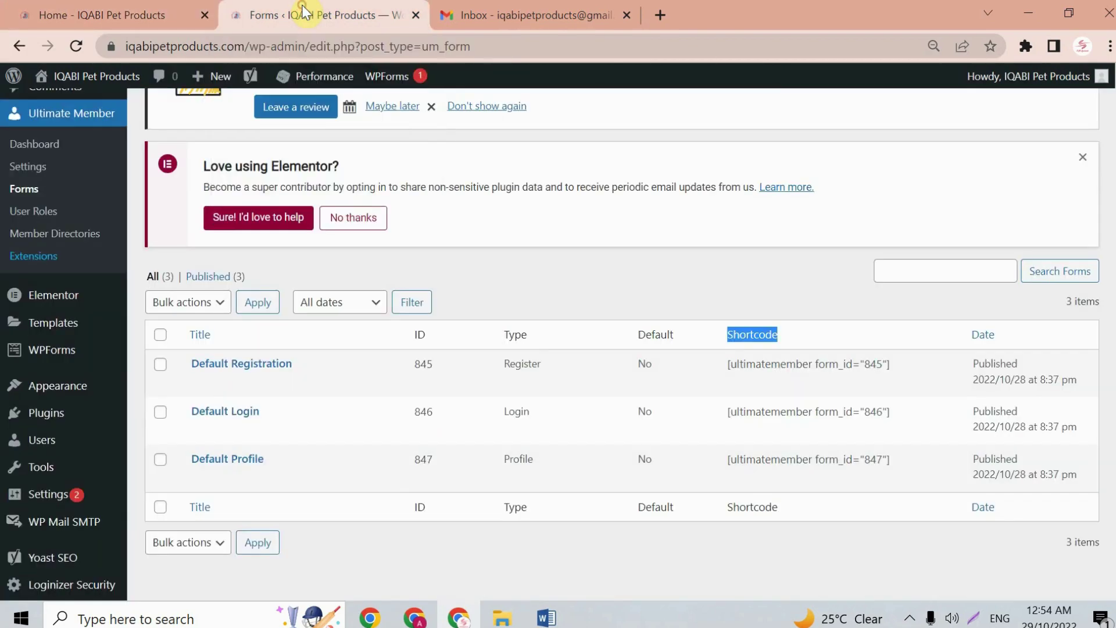
pyautogui.scroll(-2, 112, 389)
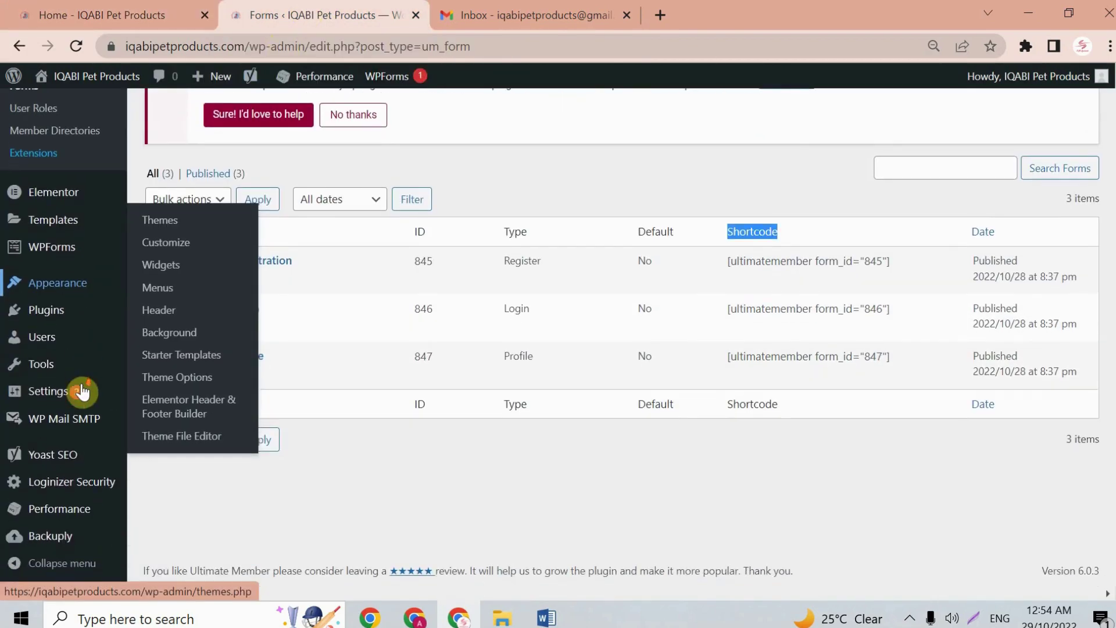
pyautogui.moveTo(40, 285)
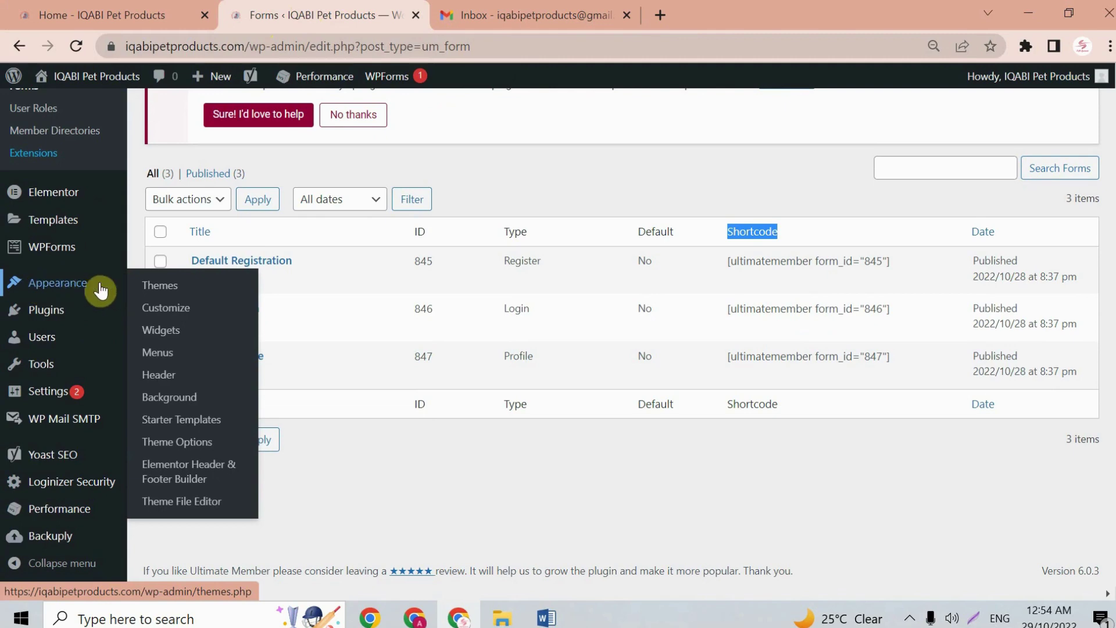
pyautogui.click(186, 351)
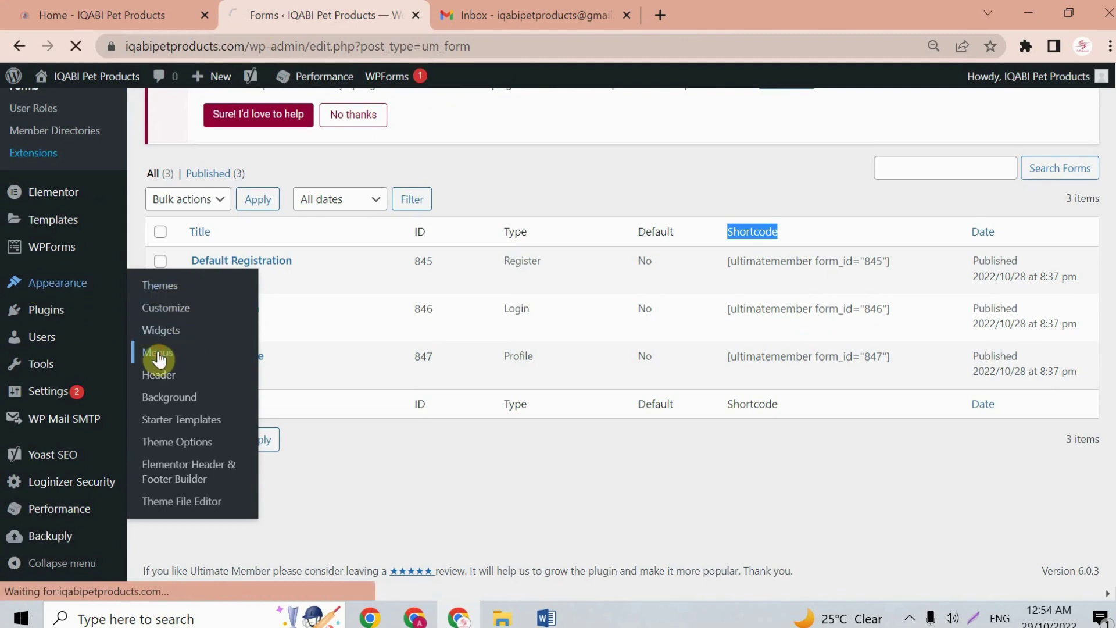
pyautogui.scroll(-6, 750, 367)
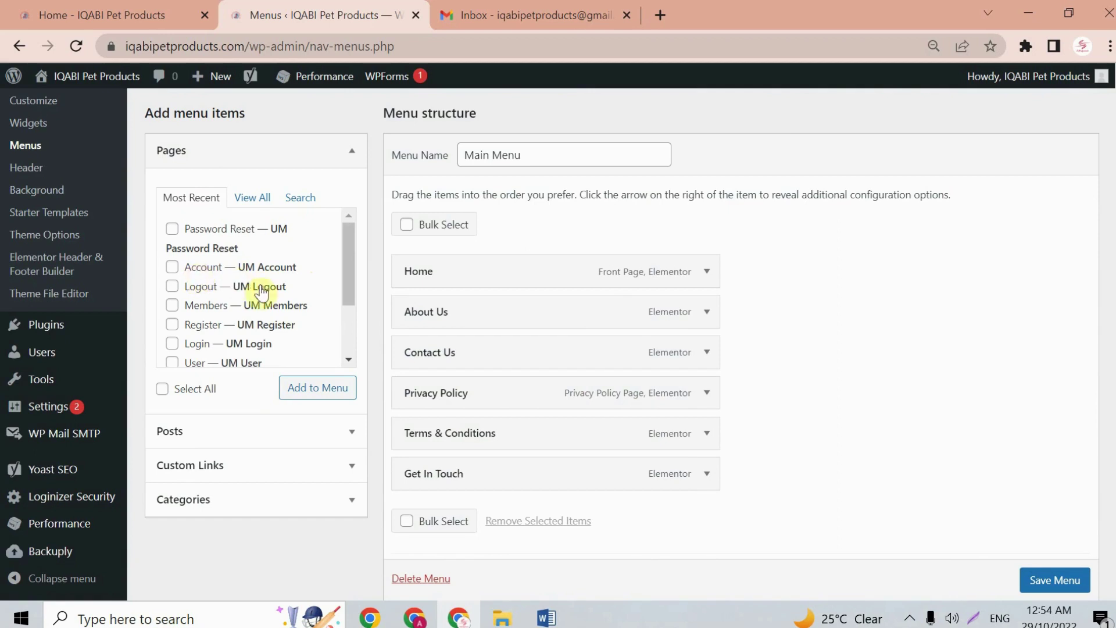
pyautogui.click(256, 203)
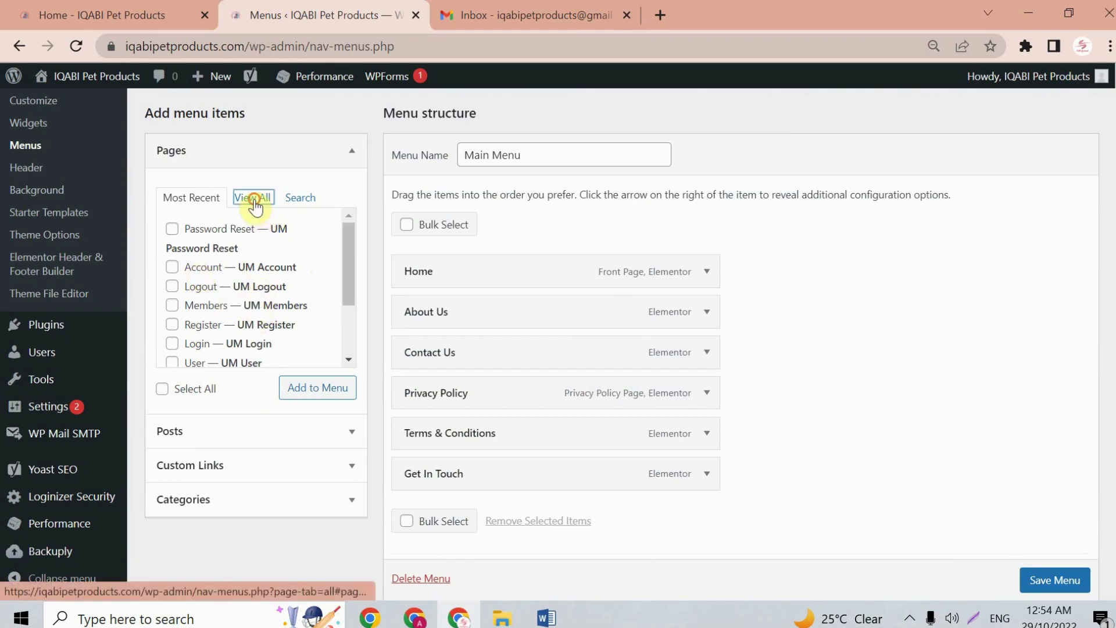
# - Add the Account, Login and Logout pages to the Main Menu
pyautogui.scroll(1, 272, 234)
pyautogui.scroll(-1, 256, 279)
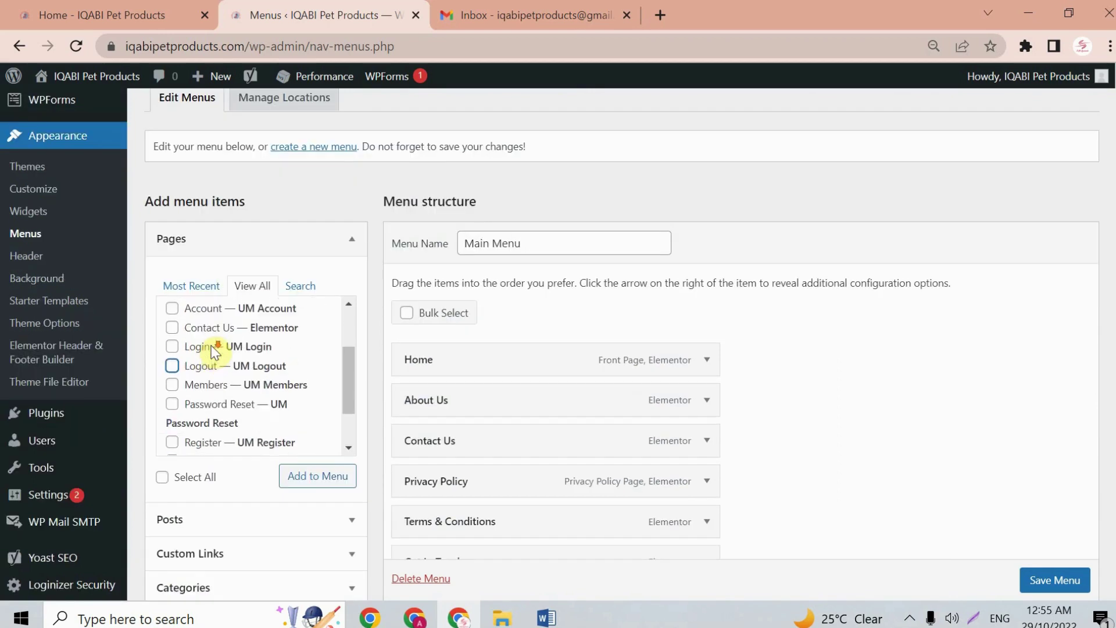
pyautogui.click(174, 307)
pyautogui.click(173, 344)
pyautogui.click(173, 363)
pyautogui.scroll(-1, 178, 388)
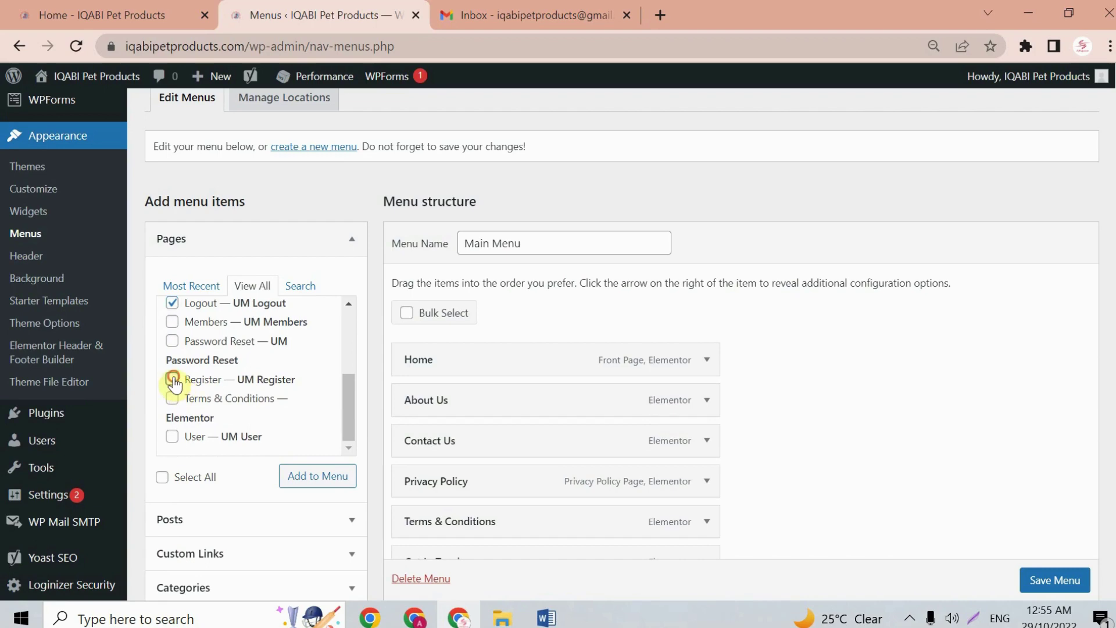
pyautogui.click(331, 482)
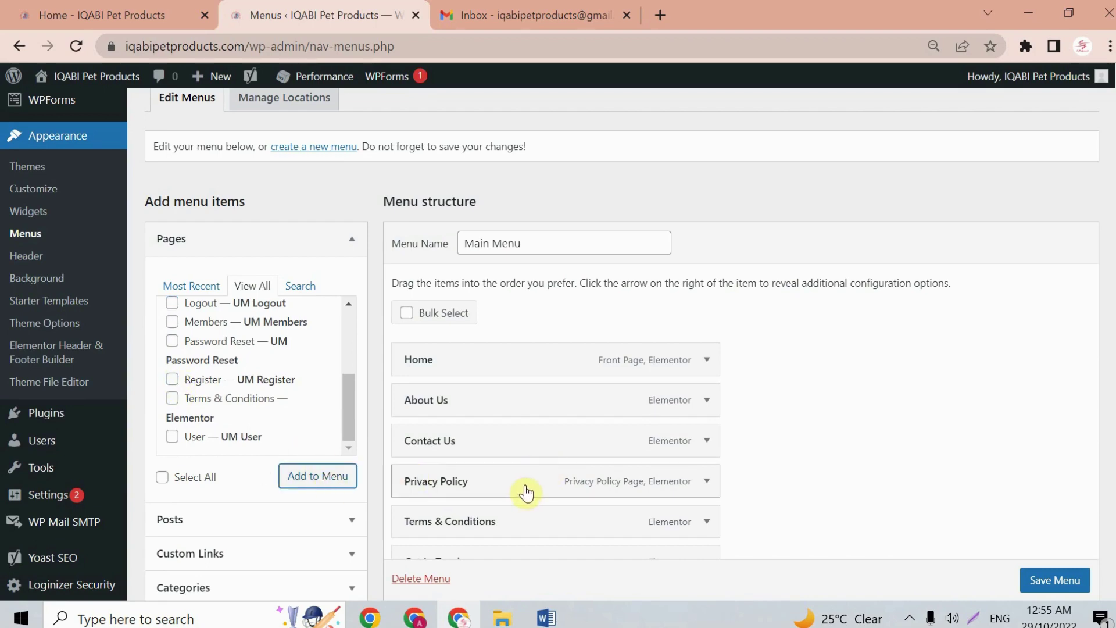
# - Save the updated Main Menu
pyautogui.scroll(-3, 527, 483)
pyautogui.scroll(-2, 527, 482)
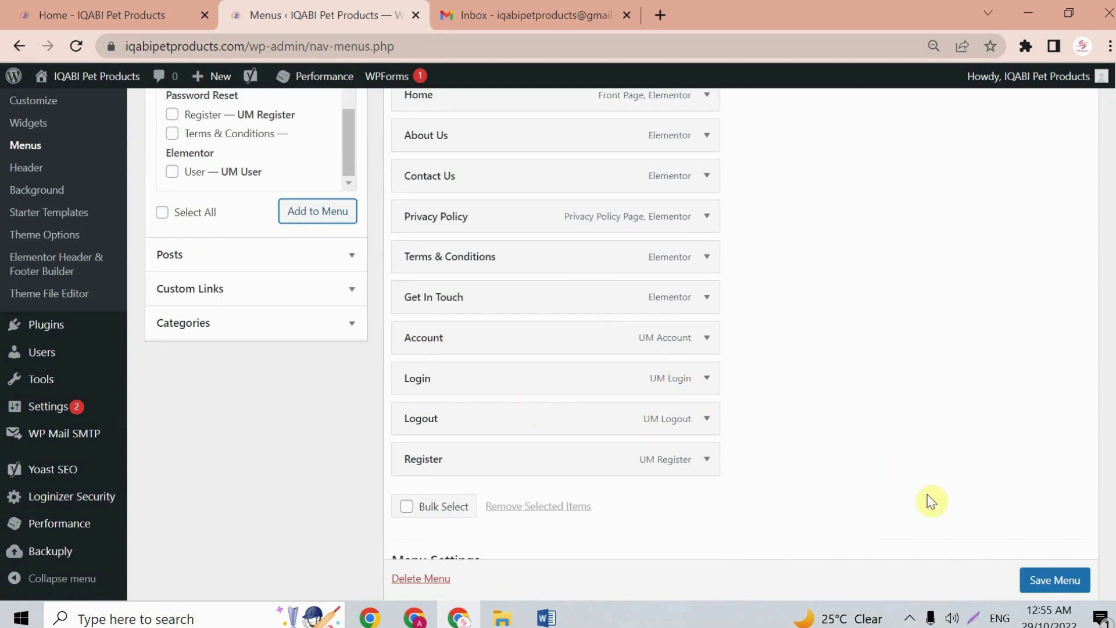
pyautogui.scroll(-1, 1055, 584)
pyautogui.click(1056, 581)
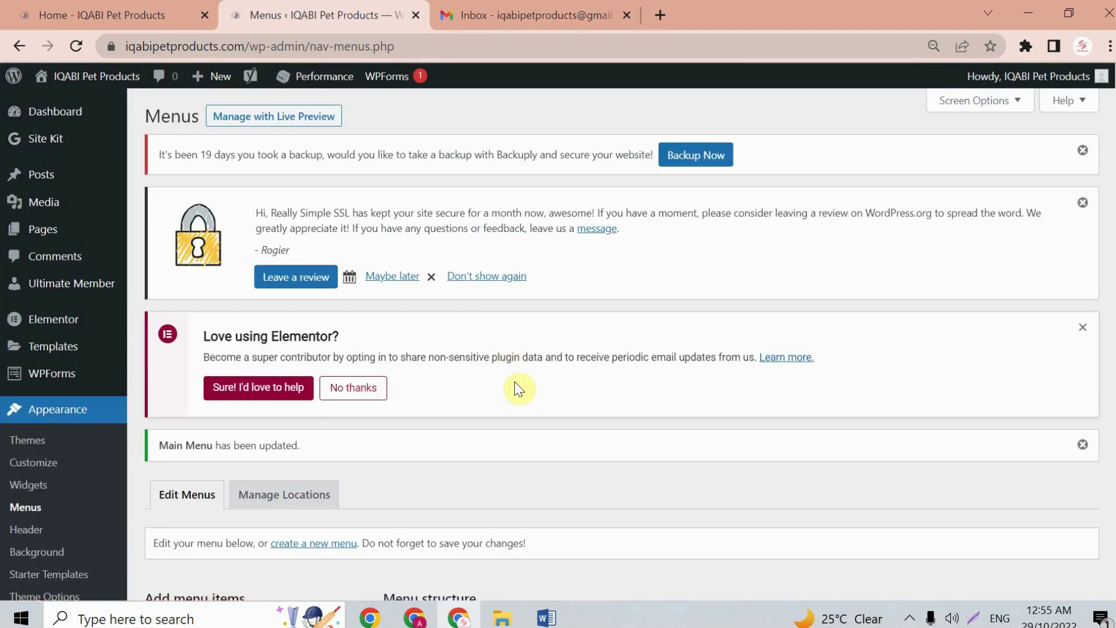
# - Reload the live homepage and test the new Account menu link's page
pyautogui.click(24, 11)
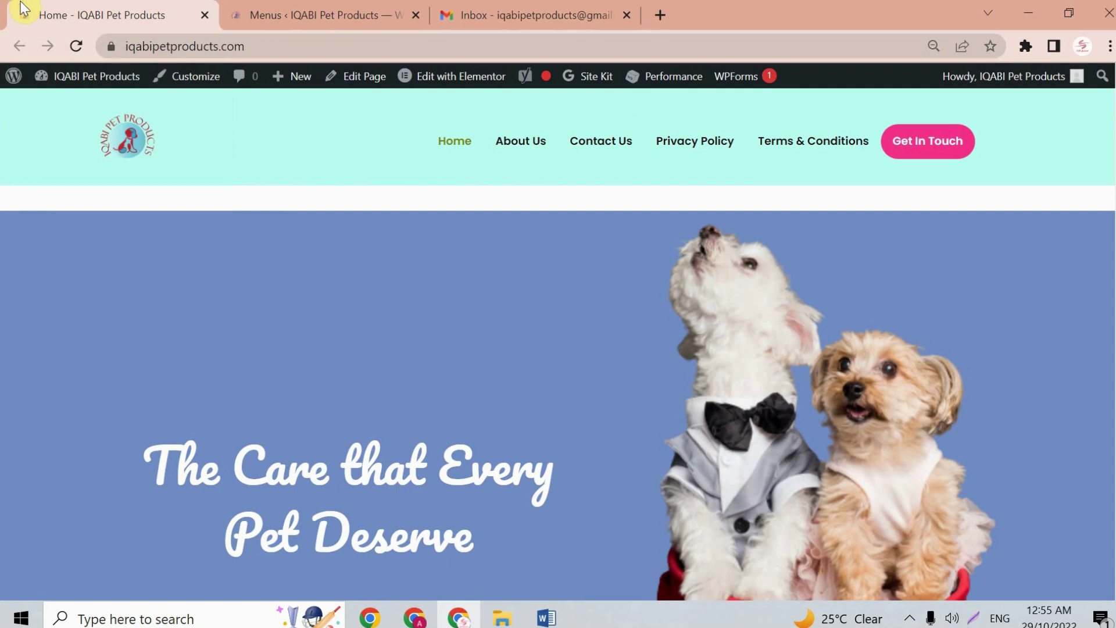
pyautogui.click(76, 46)
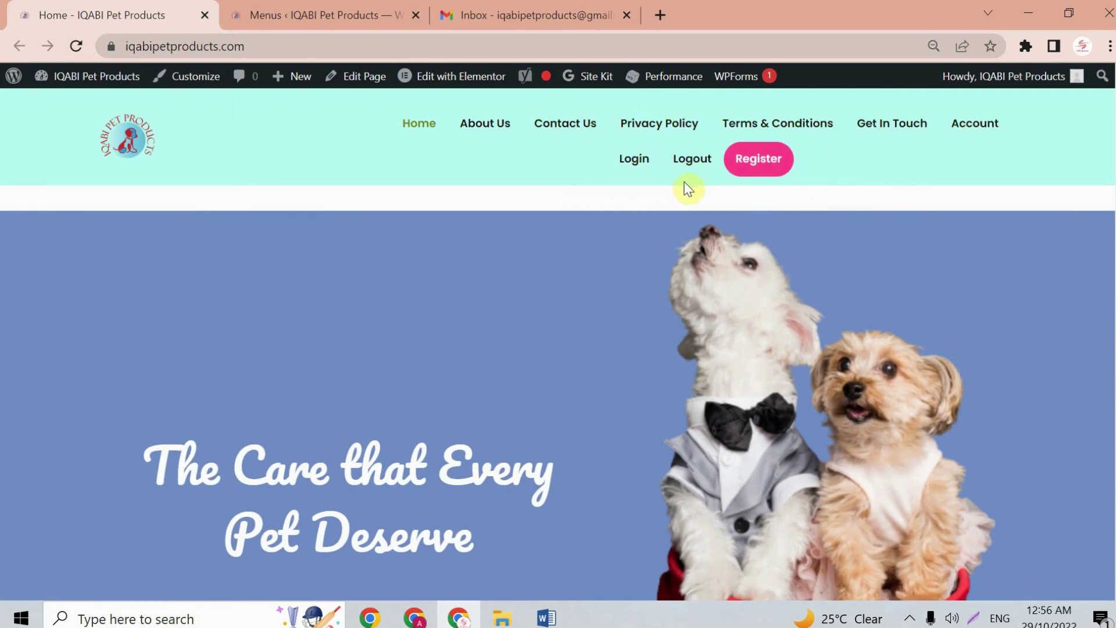
pyautogui.click(963, 134)
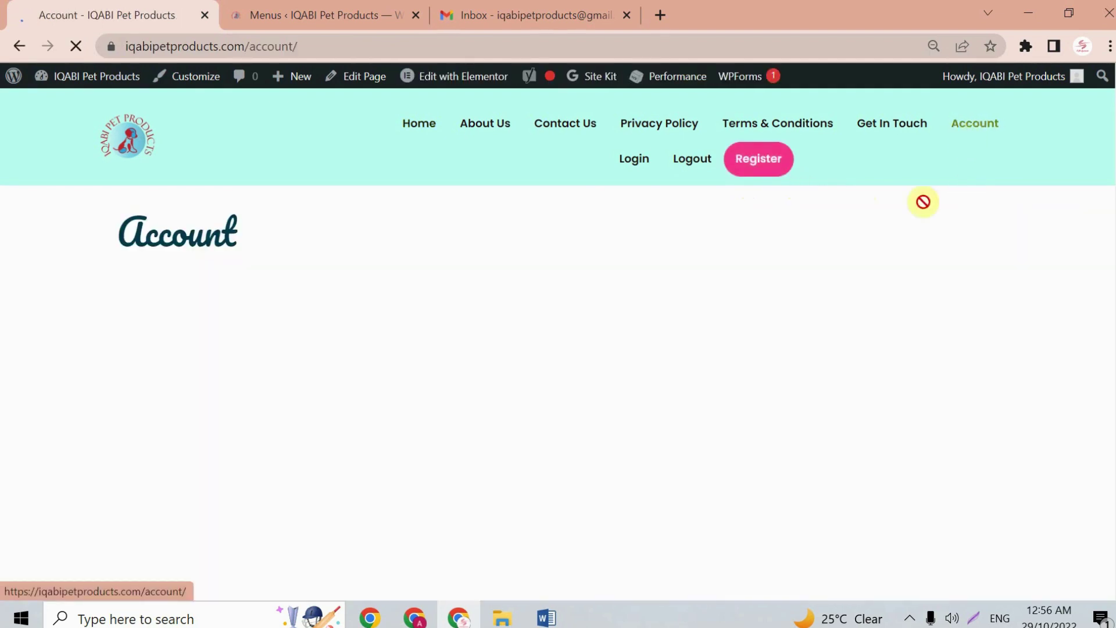
pyautogui.scroll(-5, 516, 364)
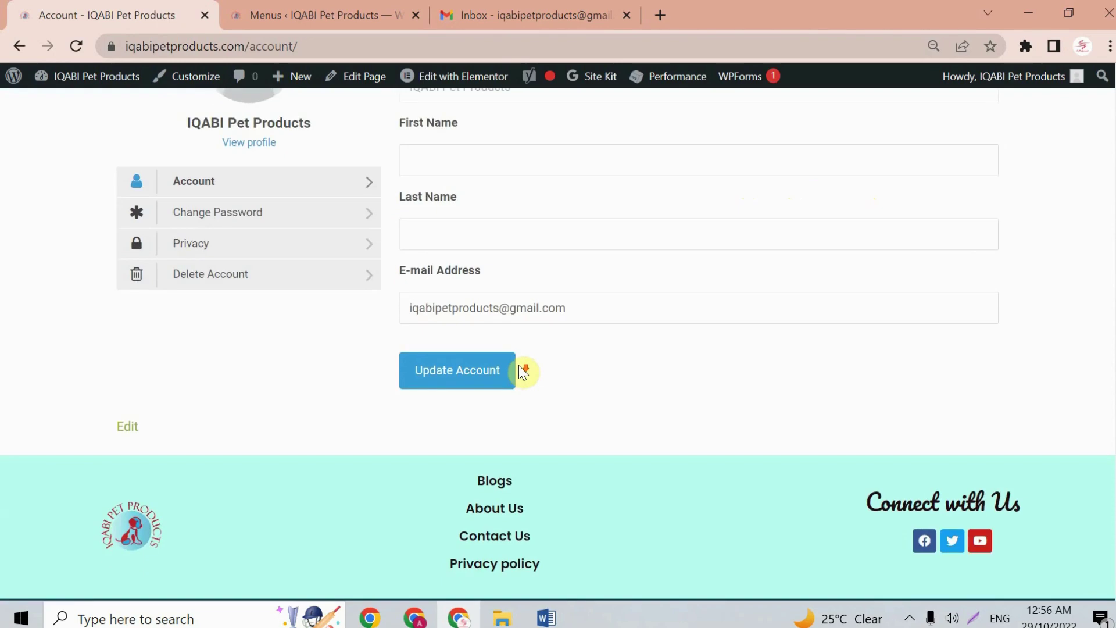
pyautogui.scroll(5, 519, 366)
pyautogui.scroll(-3, 518, 365)
pyautogui.scroll(3, 519, 366)
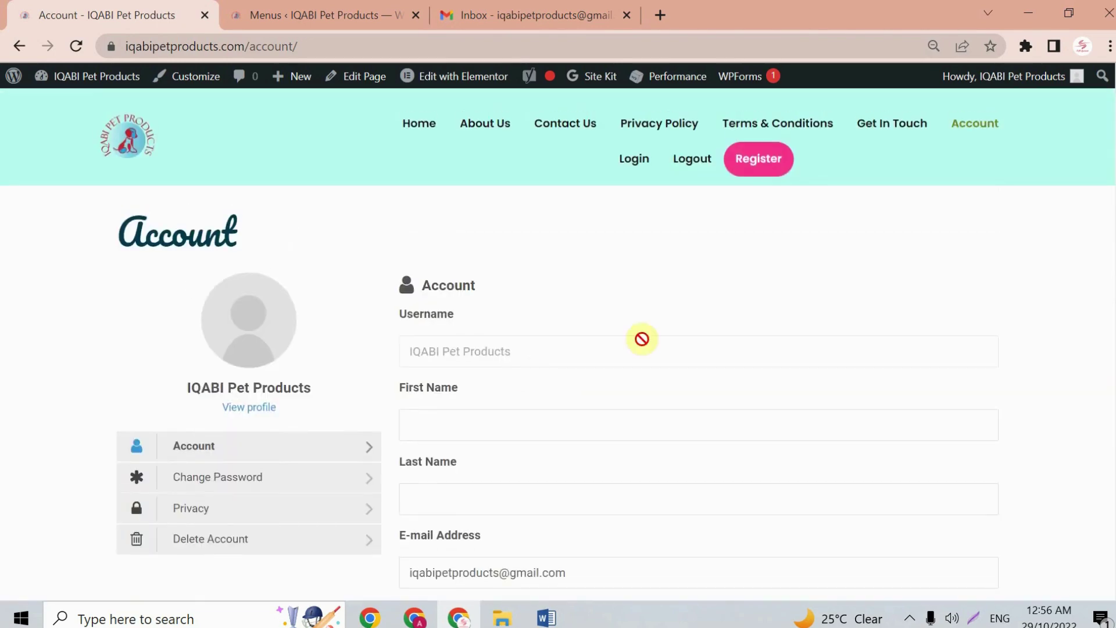
# - Go back to the homepage, then return to the Menus editor
pyautogui.click(408, 136)
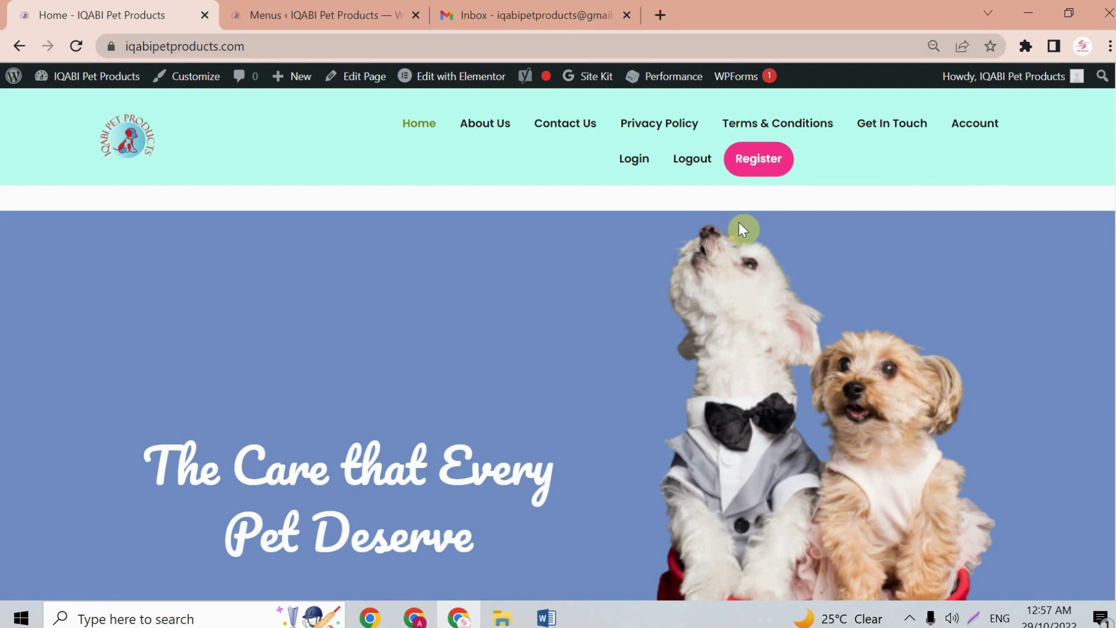
pyautogui.click(282, 8)
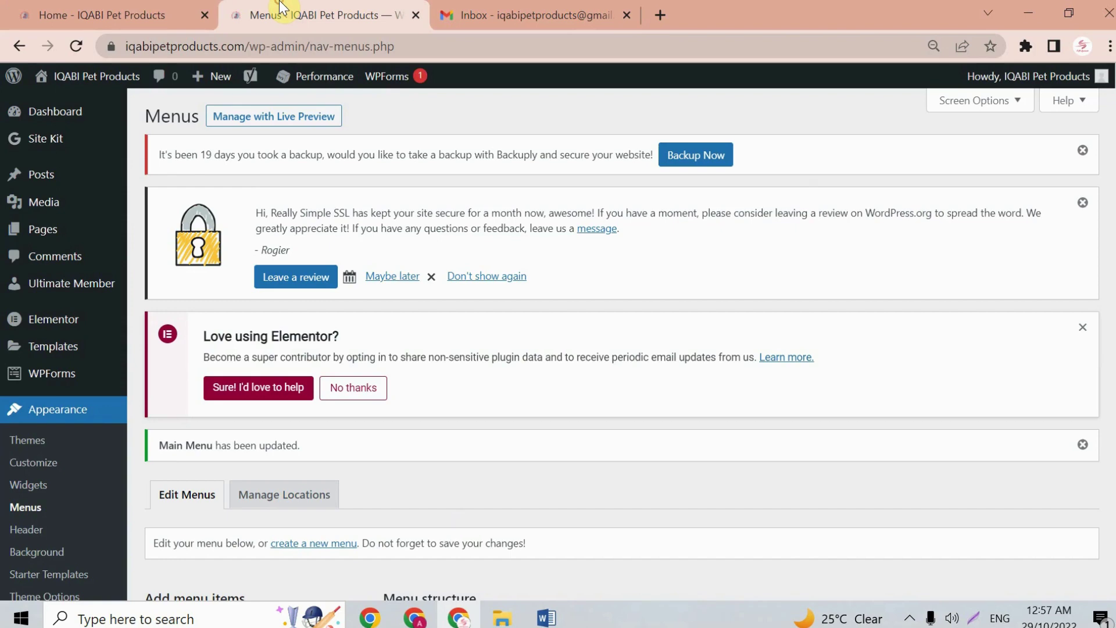
pyautogui.scroll(-4, 389, 317)
# - Make the Account menu link visible only to Logged In Users
pyautogui.scroll(-10, 501, 356)
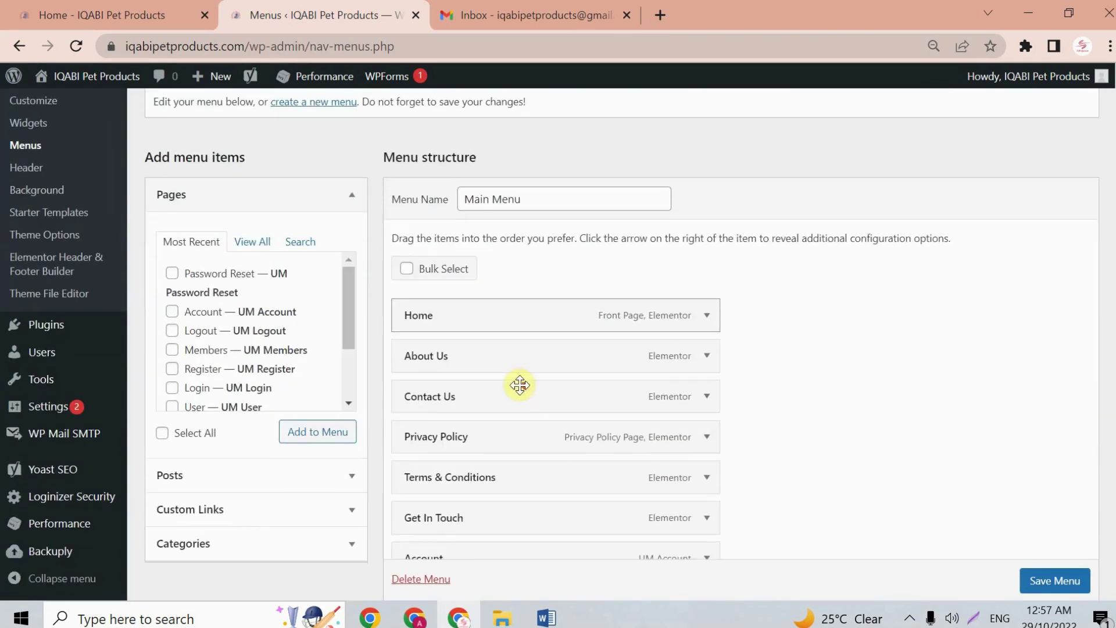
pyautogui.scroll(-1, 651, 347)
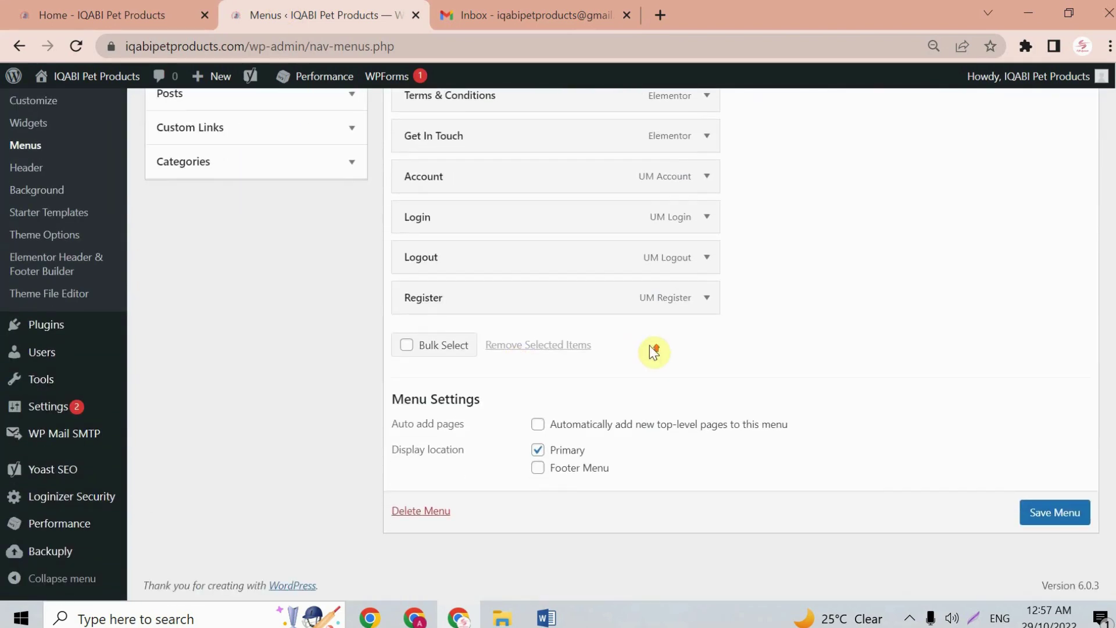
pyautogui.scroll(2, 687, 334)
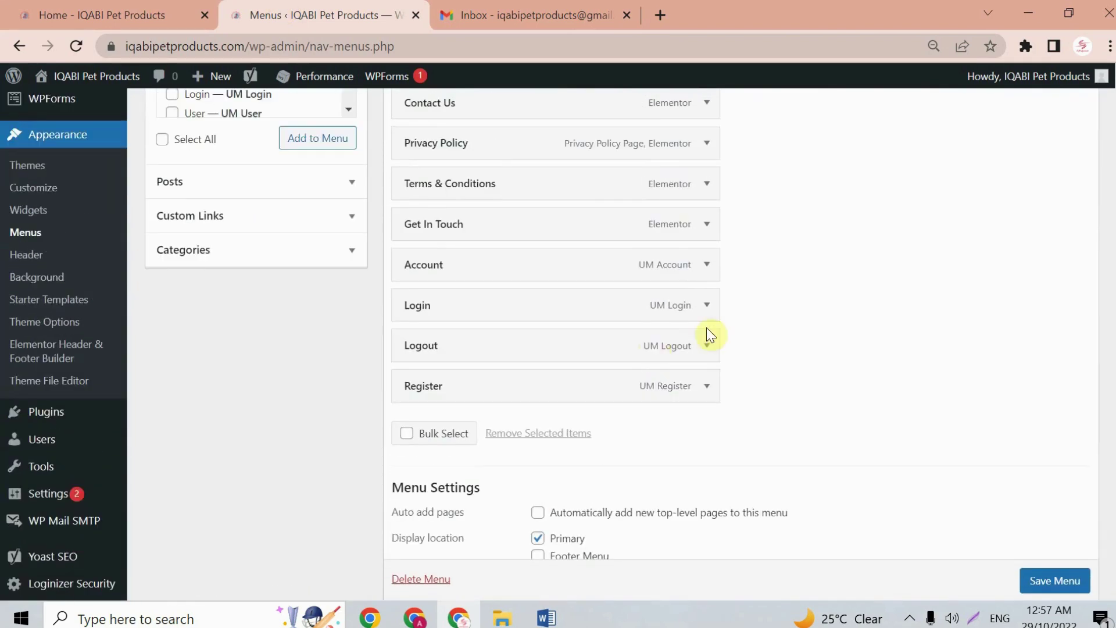
pyautogui.click(706, 266)
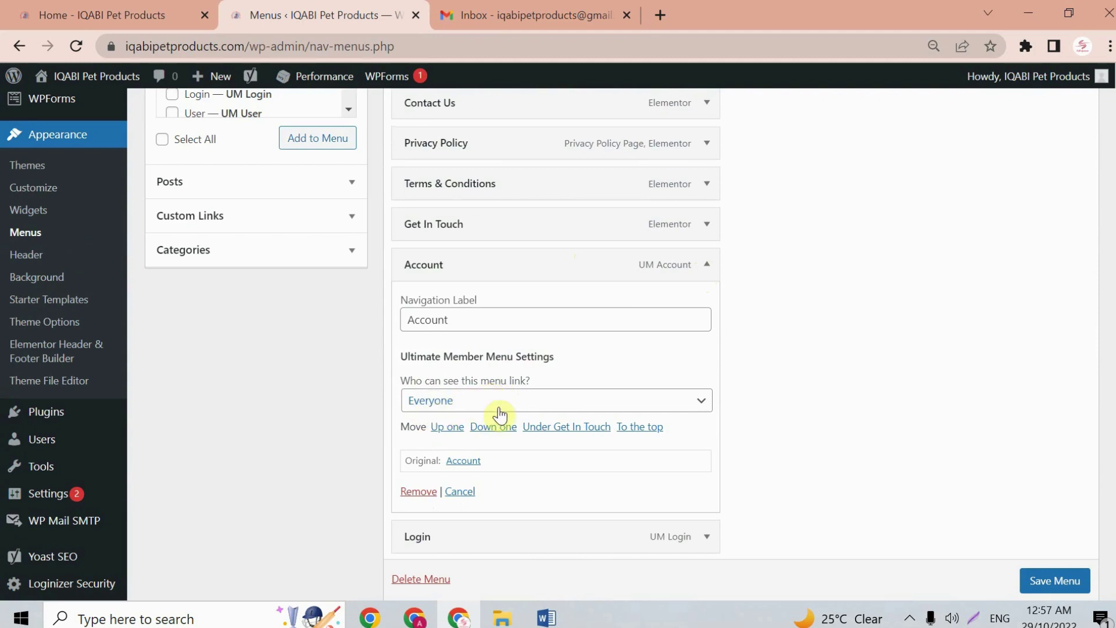
pyautogui.click(518, 401)
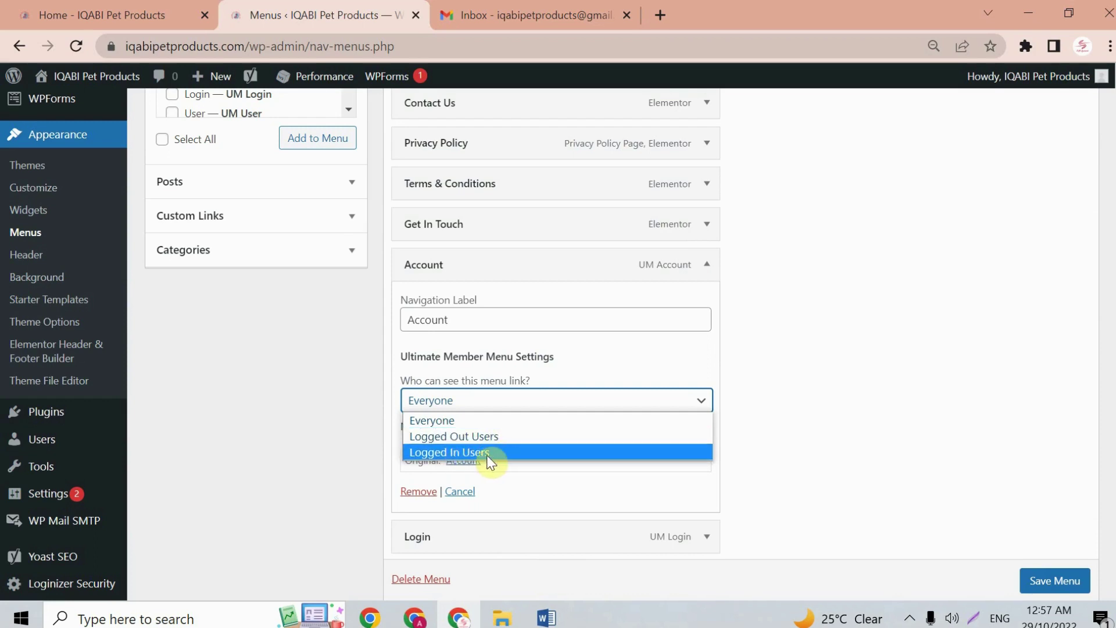
pyautogui.click(448, 454)
pyautogui.scroll(-2, 714, 186)
pyautogui.click(711, 182)
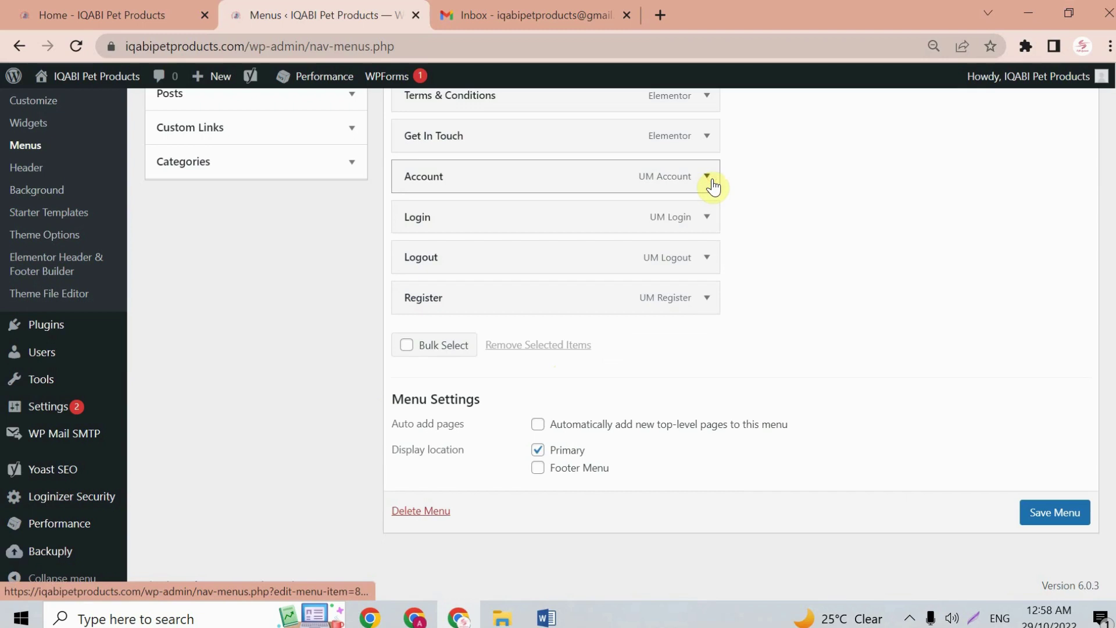
# - Make the Login link visible only to Logged Out Users and expand the Logout item
pyautogui.click(712, 218)
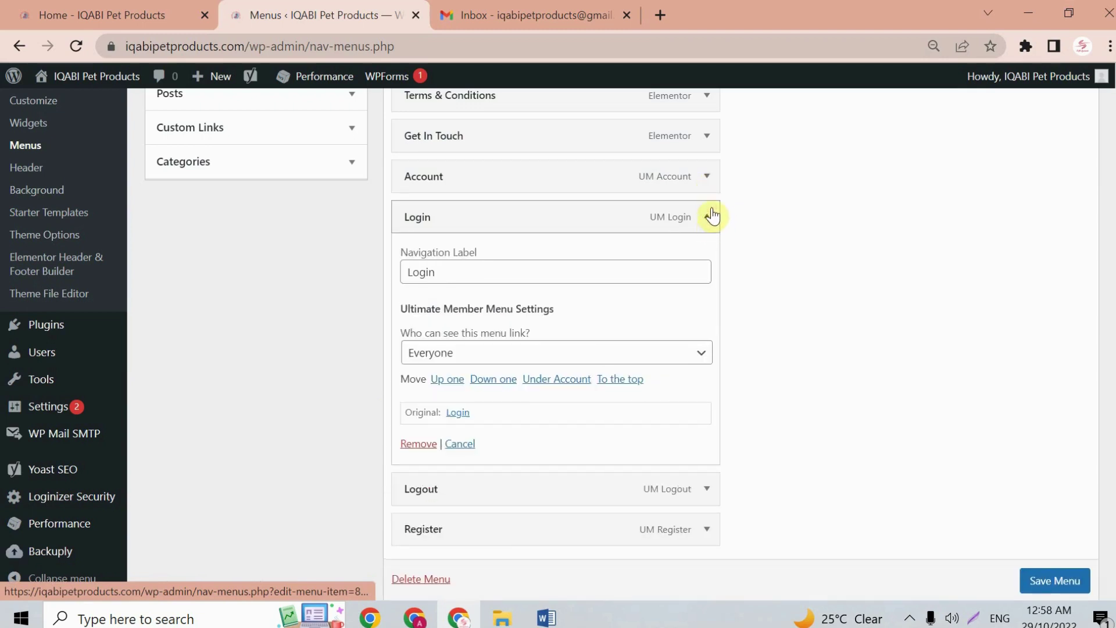
pyautogui.click(520, 352)
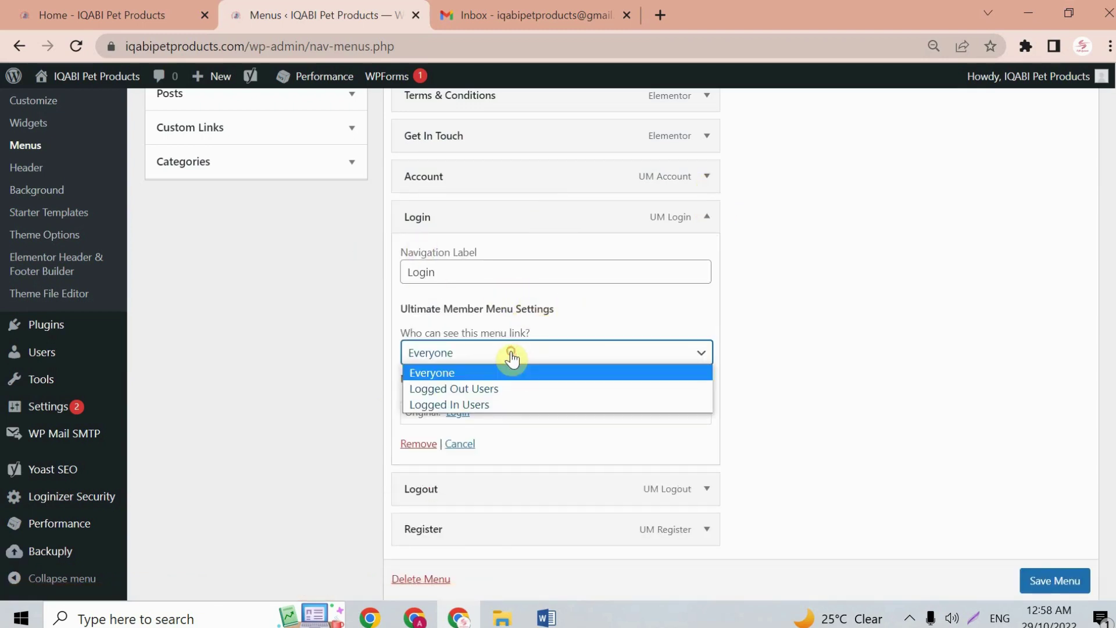
pyautogui.click(476, 389)
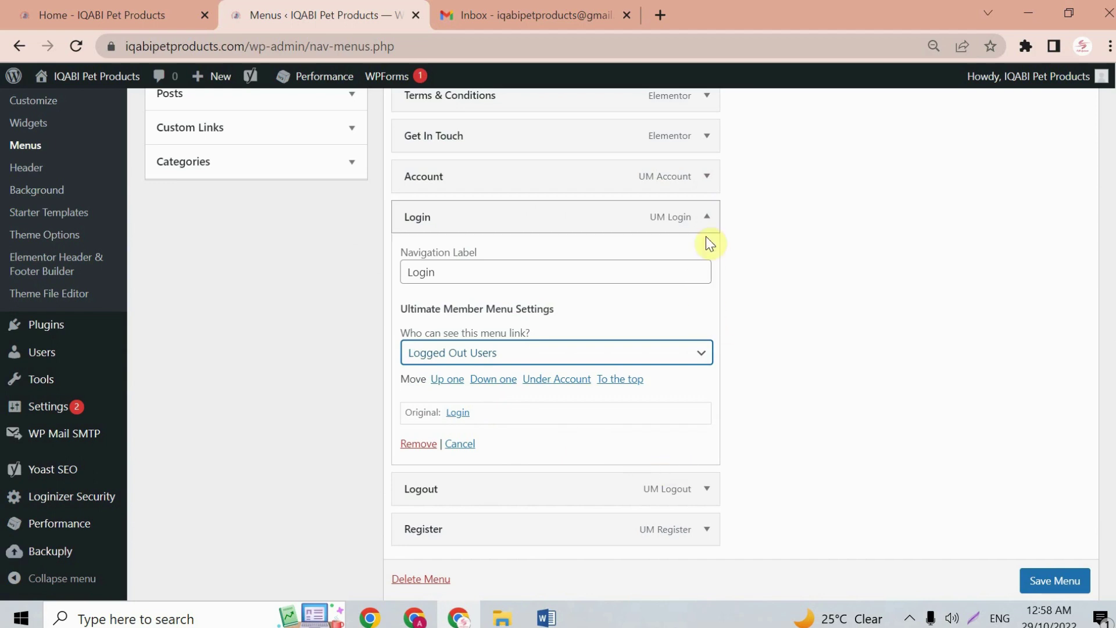
pyautogui.click(707, 216)
pyautogui.click(707, 257)
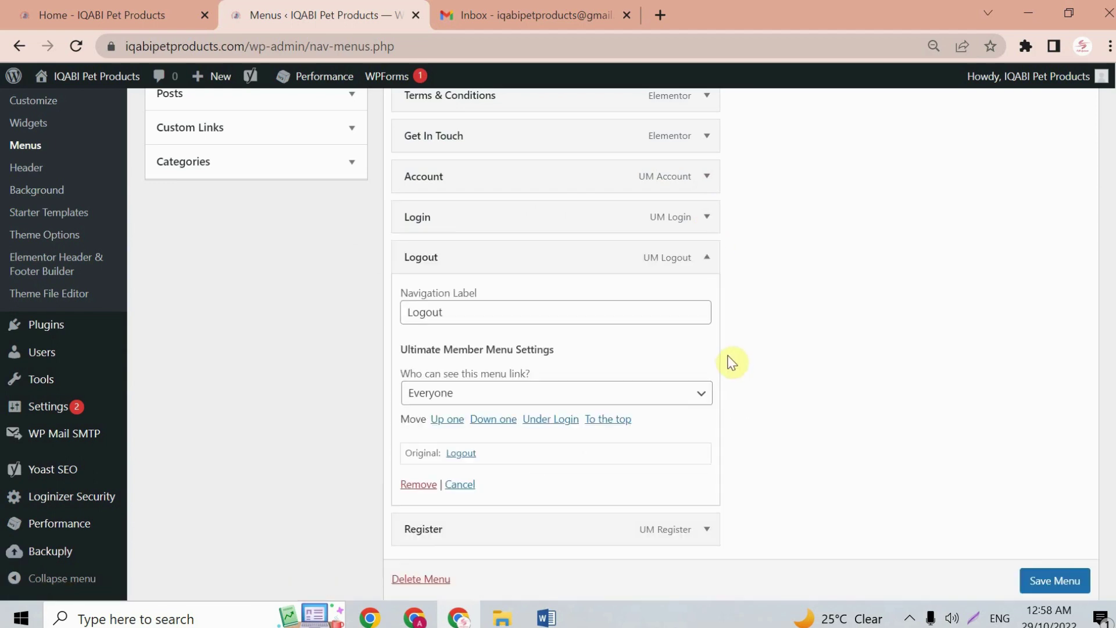
# - Set the Logout link's visibility to Logged In Users
pyautogui.click(456, 392)
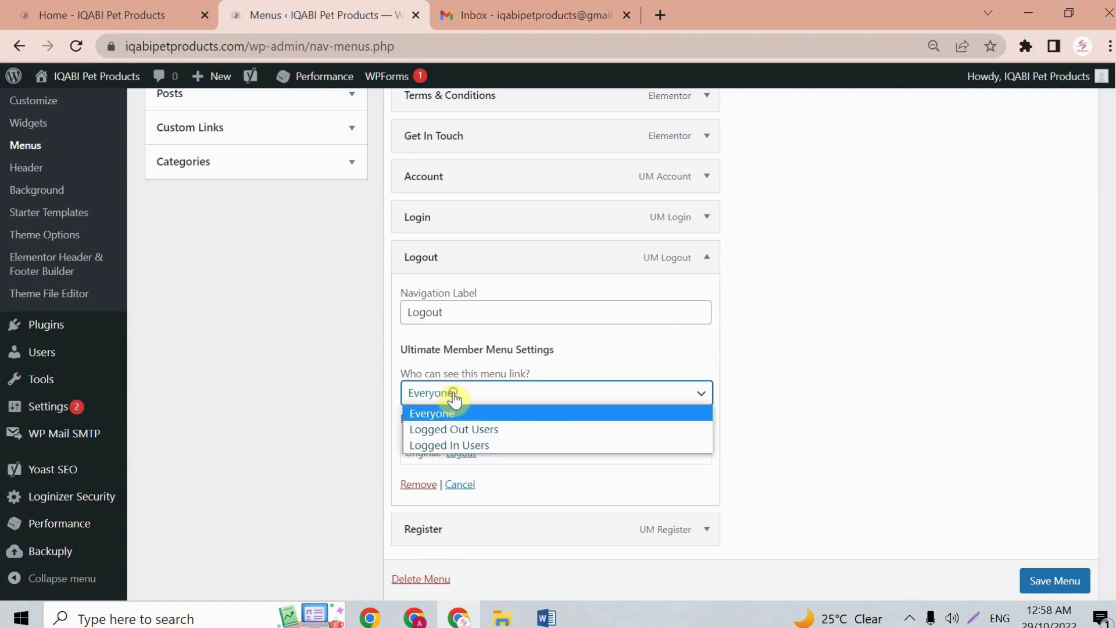
pyautogui.click(456, 447)
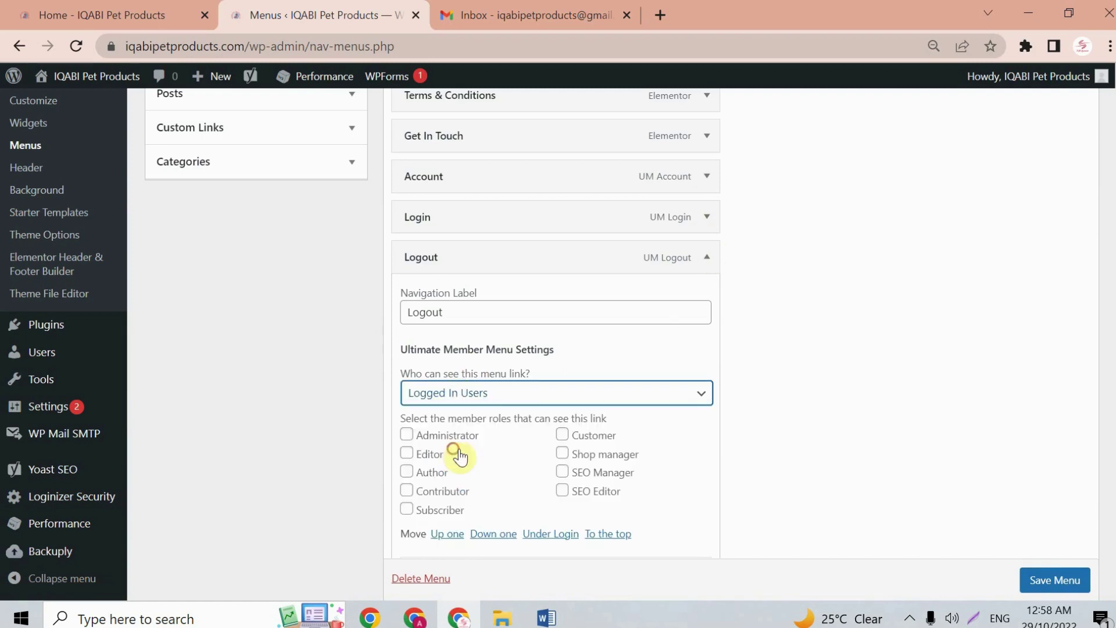
pyautogui.click(700, 399)
pyautogui.click(730, 372)
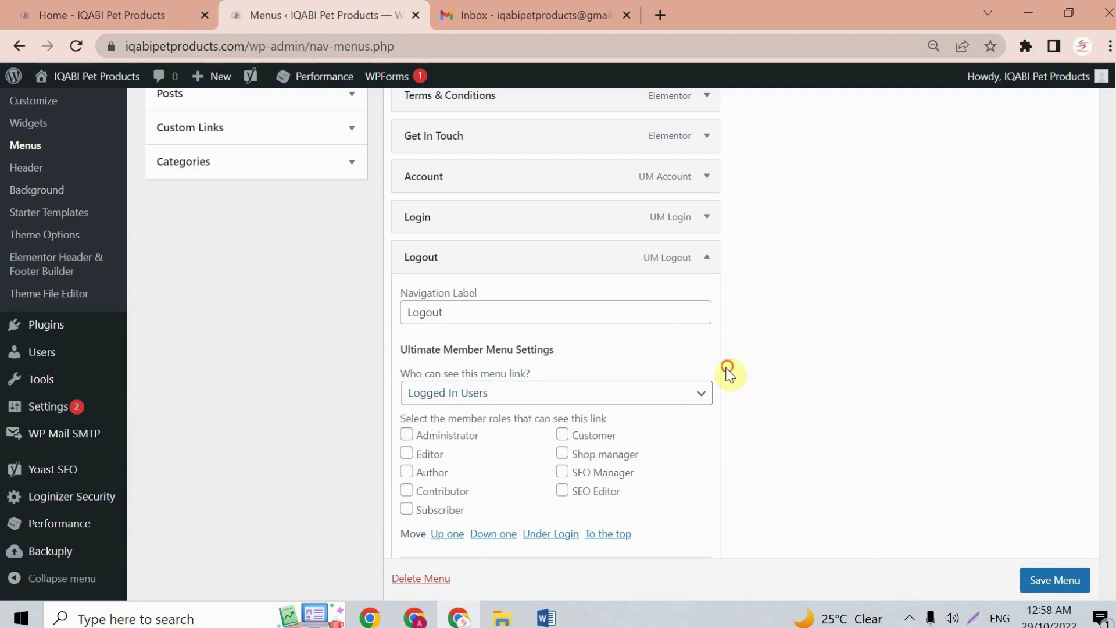
pyautogui.click(708, 258)
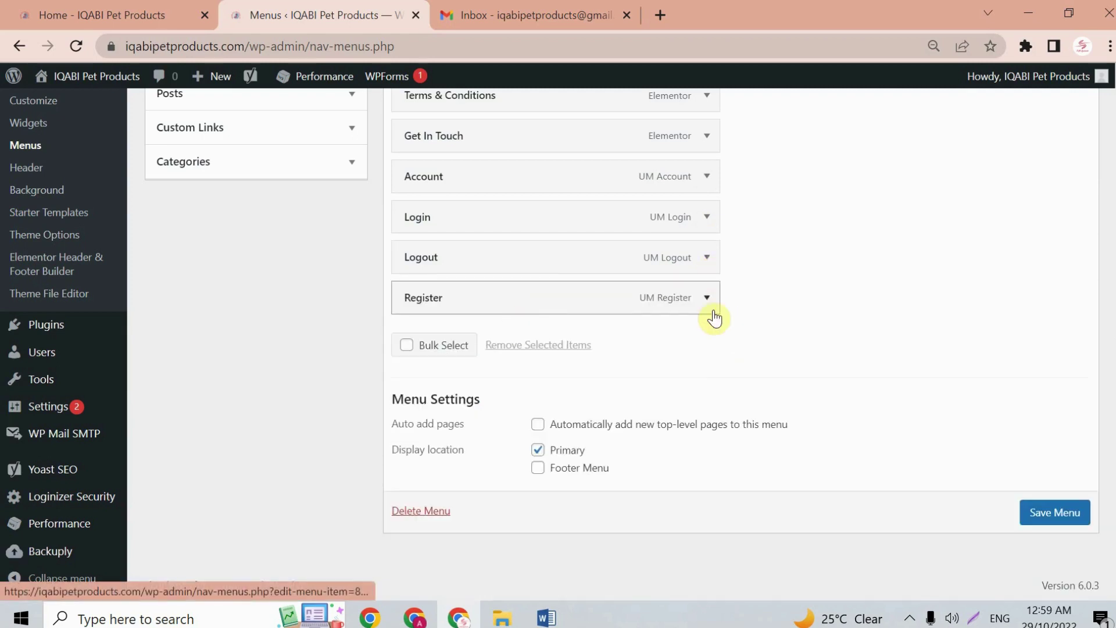
# - Set the Register link's visibility to Logged Out Users and save Main Menu
pyautogui.click(707, 299)
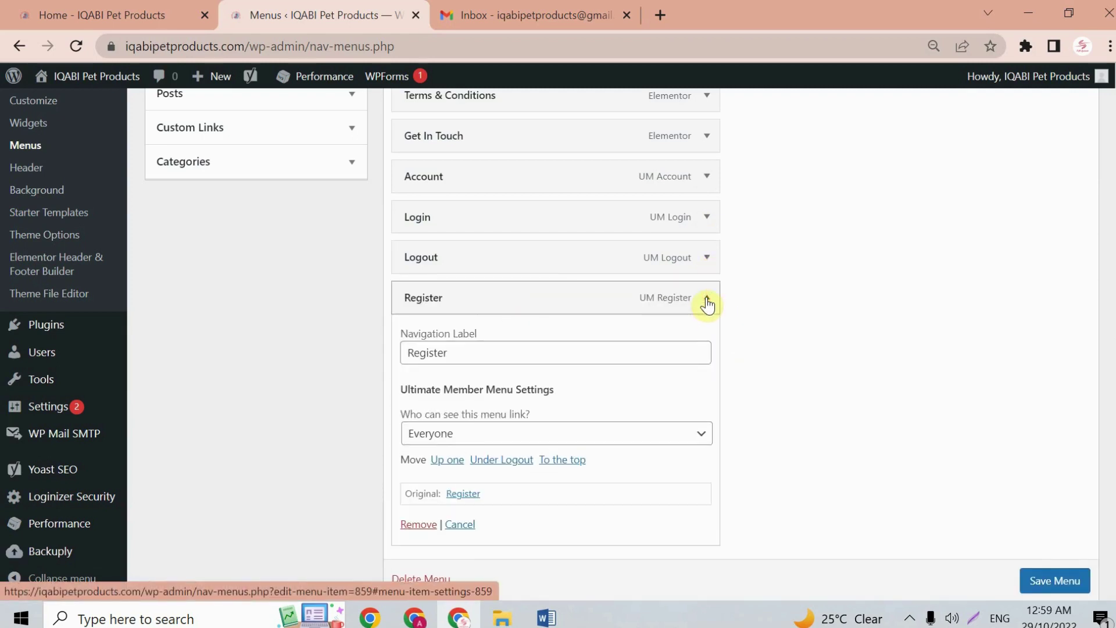
pyautogui.click(687, 440)
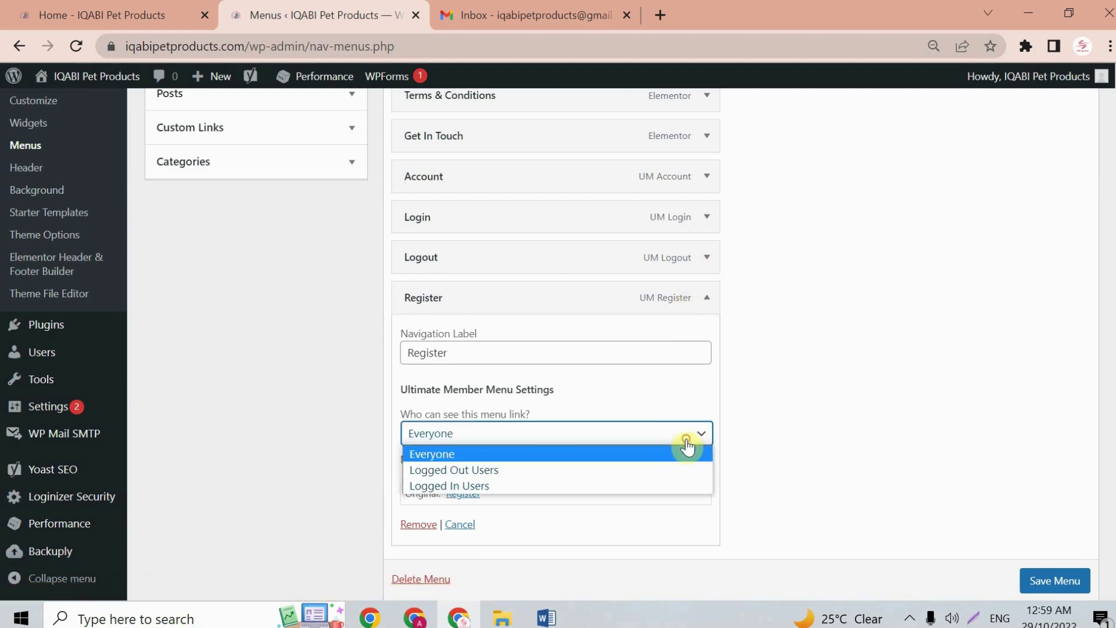
pyautogui.click(543, 471)
pyautogui.click(708, 298)
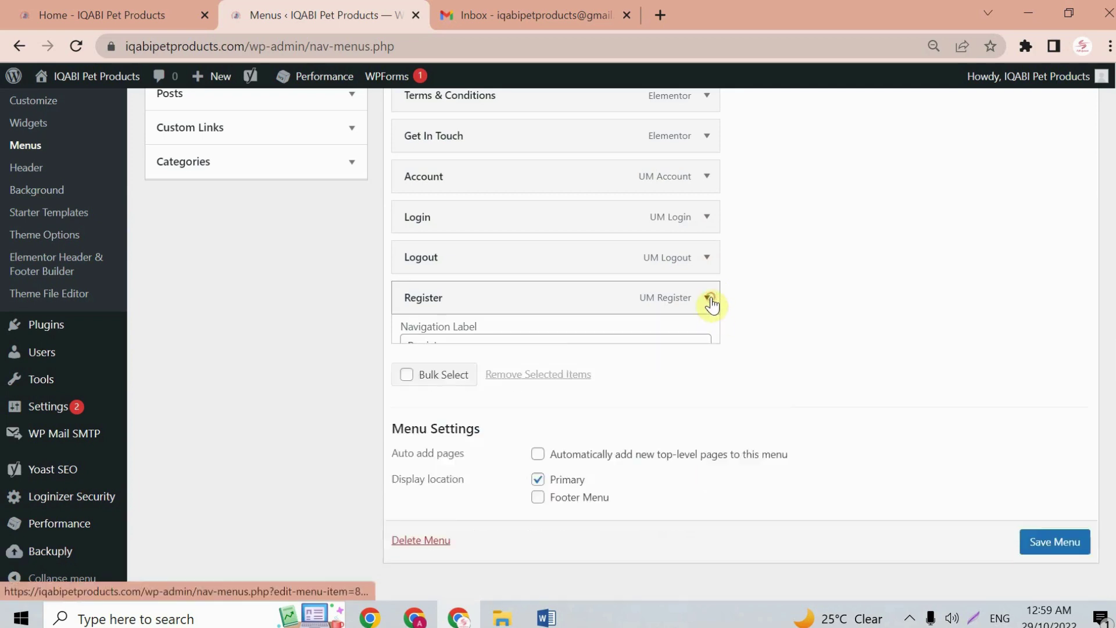
pyautogui.click(1048, 517)
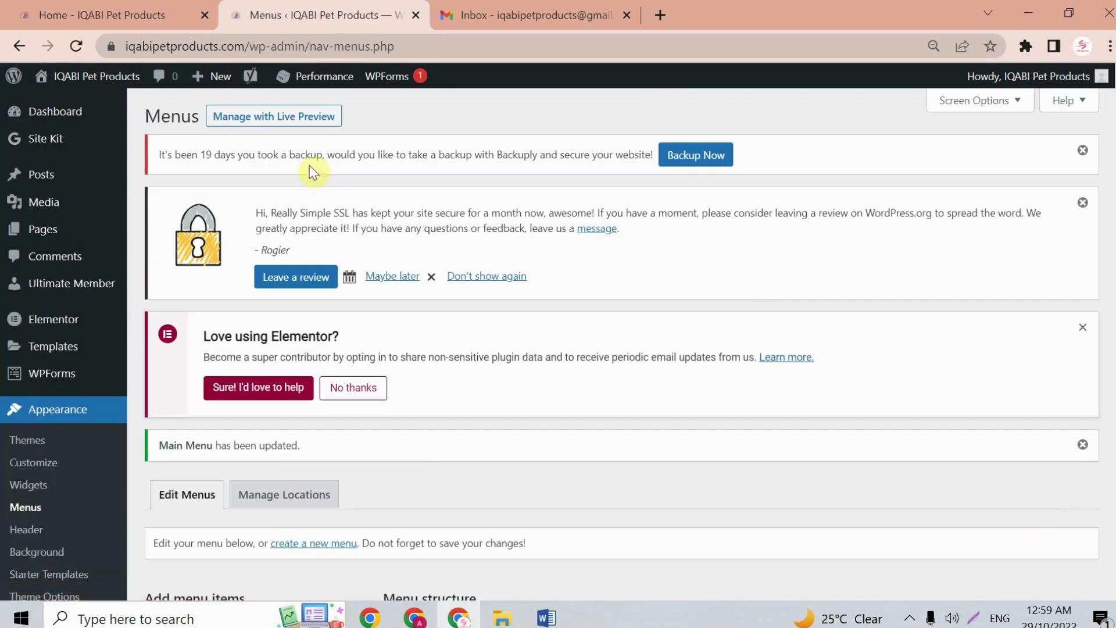
# - Reload the homepage to check Account and Logout show without Login or Register, then return to Menus
pyautogui.click(110, 14)
pyautogui.click(75, 45)
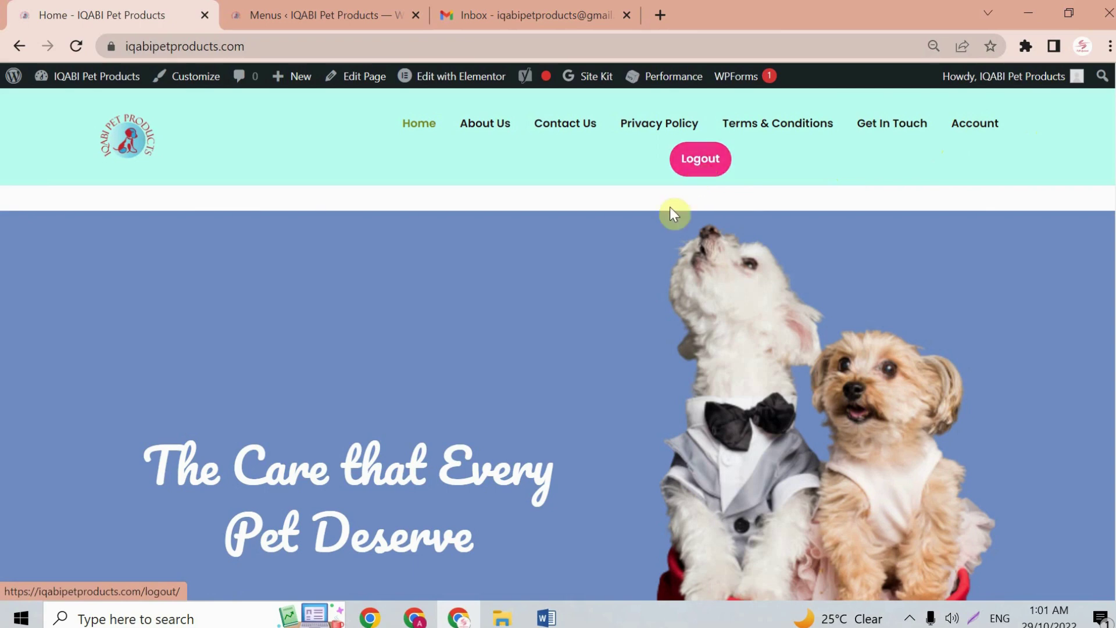
pyautogui.click(276, 14)
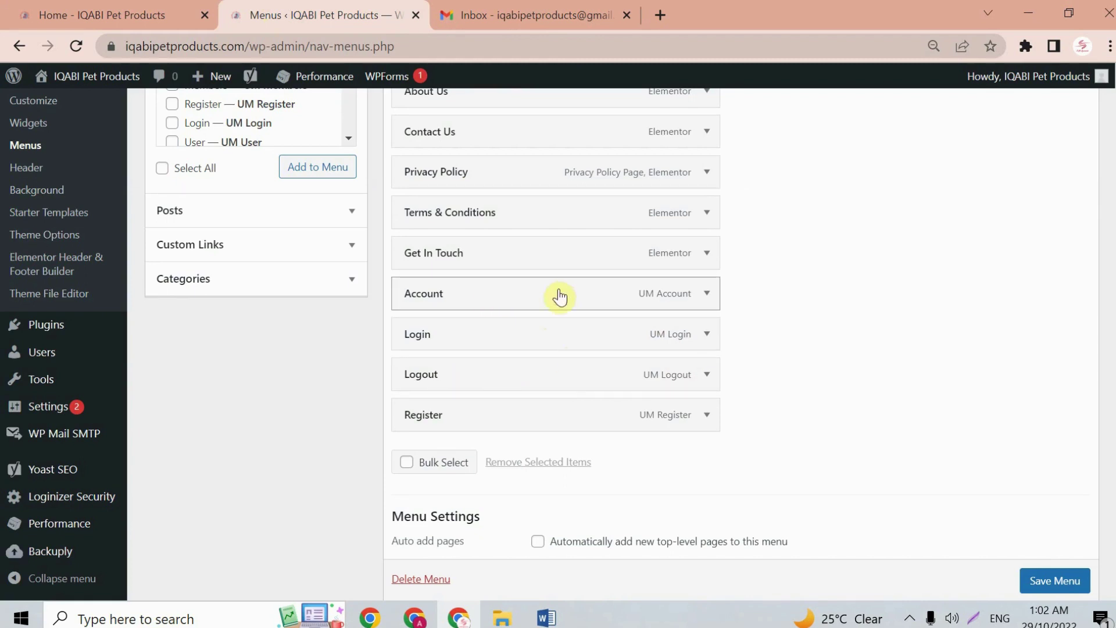
# - Drag Logout beneath Account as a sub-item and save Main Menu
pyautogui.moveTo(612, 380); pyautogui.dragTo(638, 329)
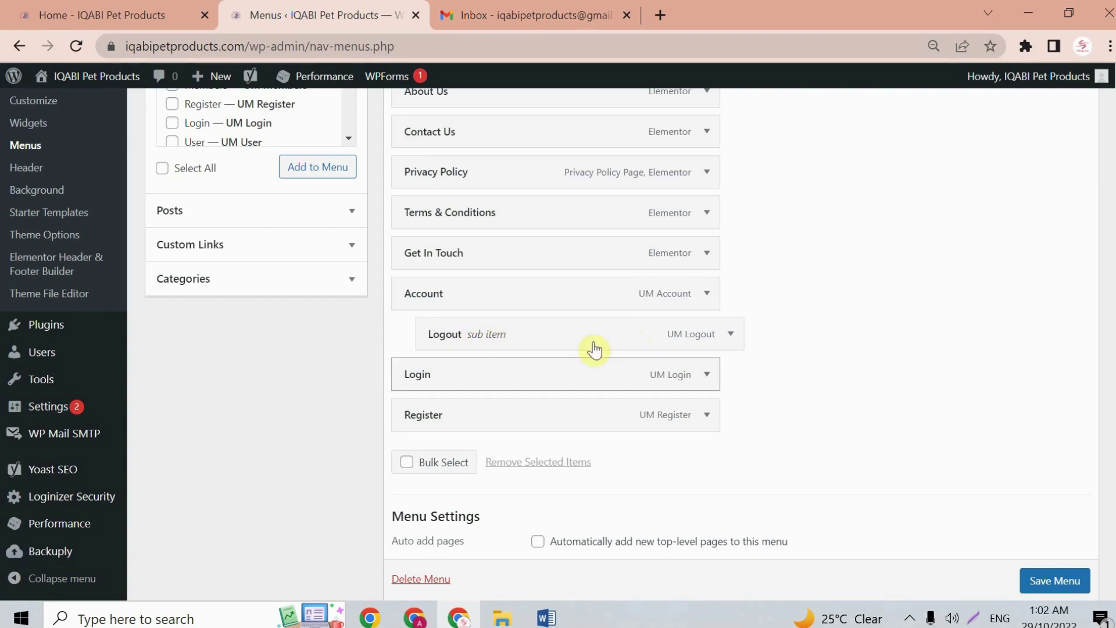
pyautogui.click(1049, 582)
pyautogui.scroll(-1, 1050, 582)
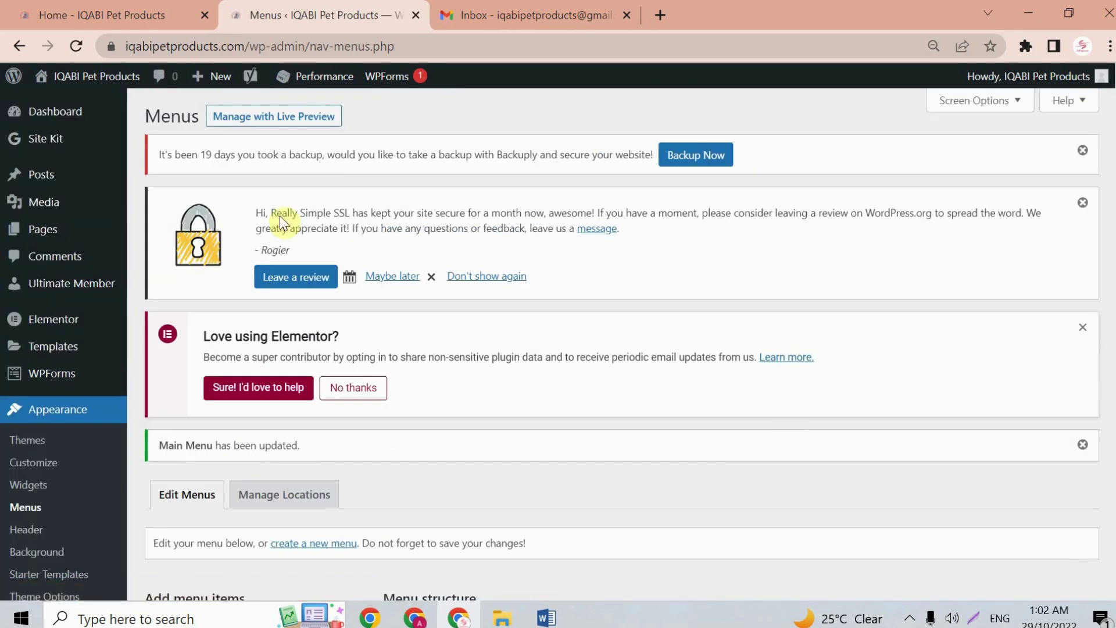
# - Reload the live homepage and reveal the Logout submenu under Account
pyautogui.click(43, 1)
pyautogui.click(75, 45)
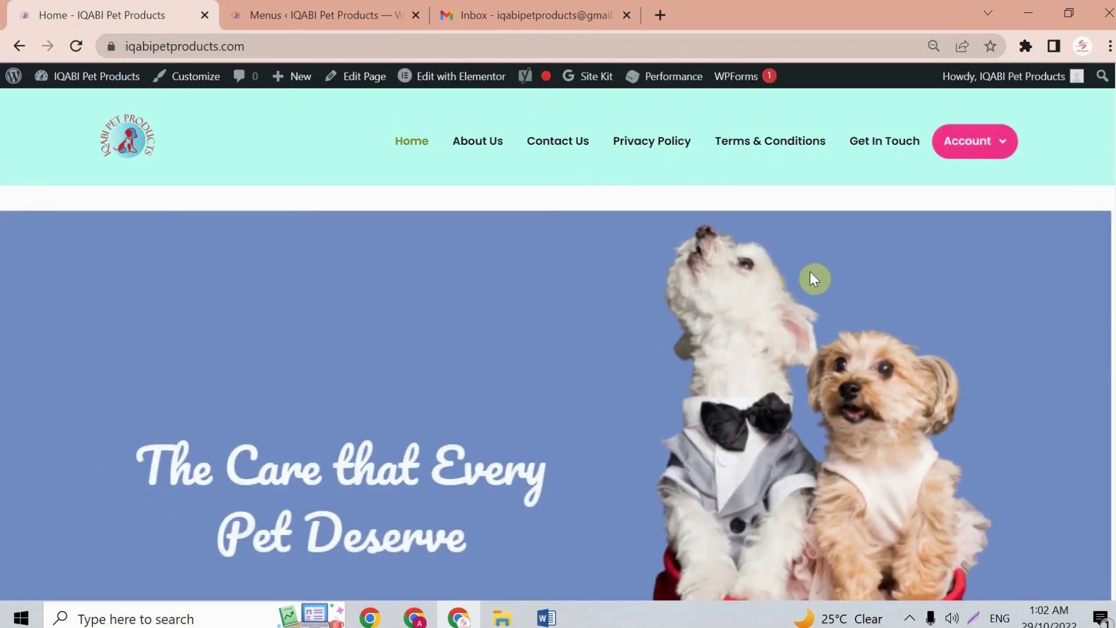
pyautogui.moveTo(965, 142)
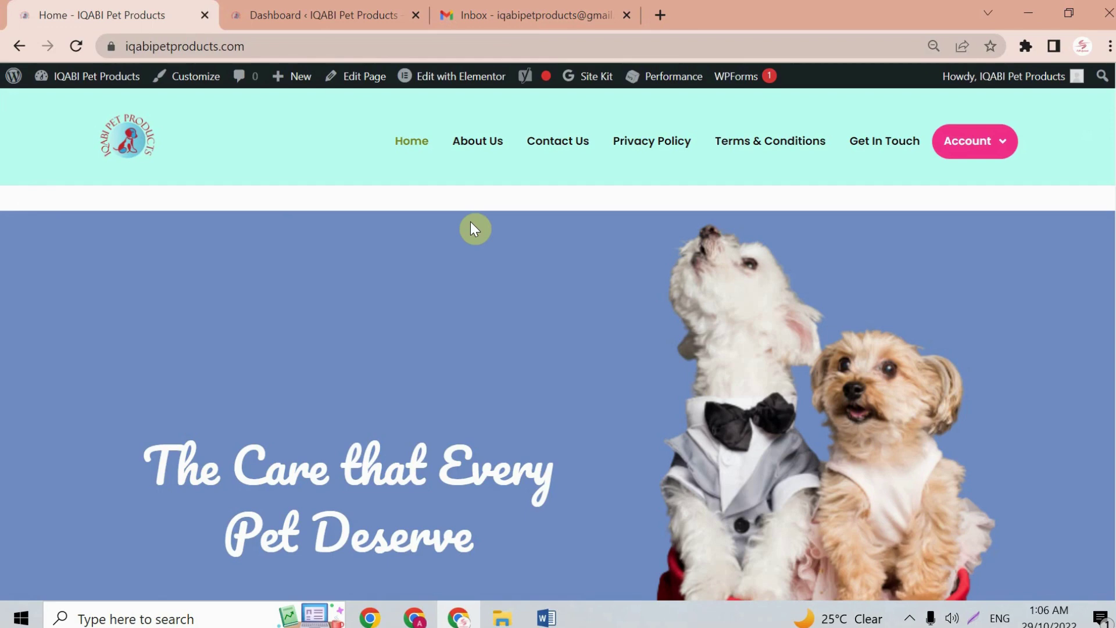
# - Open the All Users list from the Ultimate Member dashboard
pyautogui.click(299, 13)
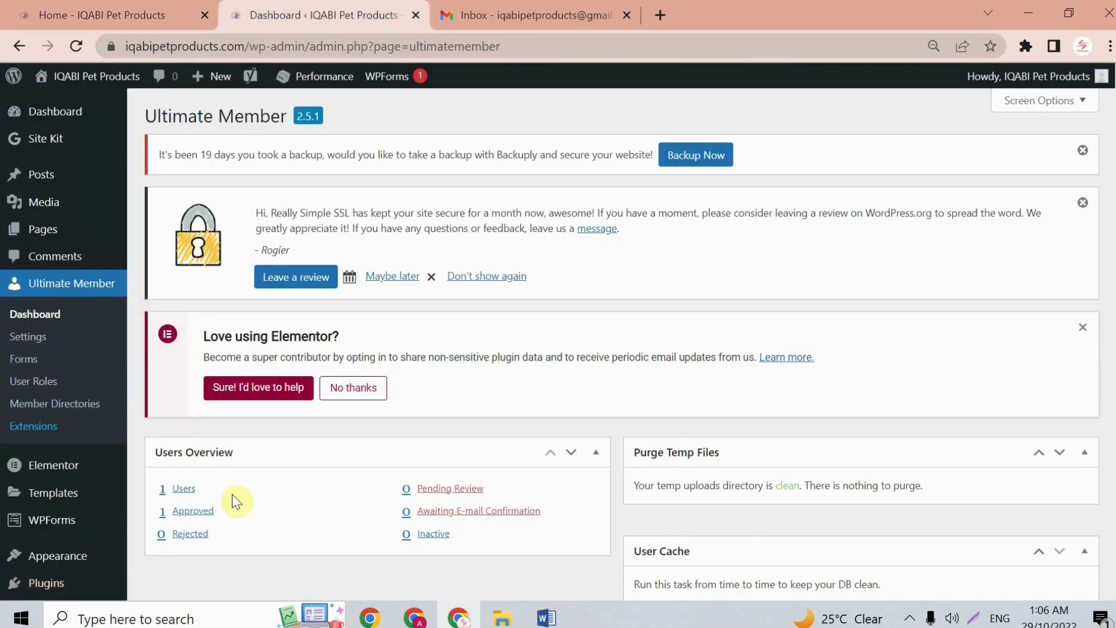
pyautogui.scroll(-2, 243, 495)
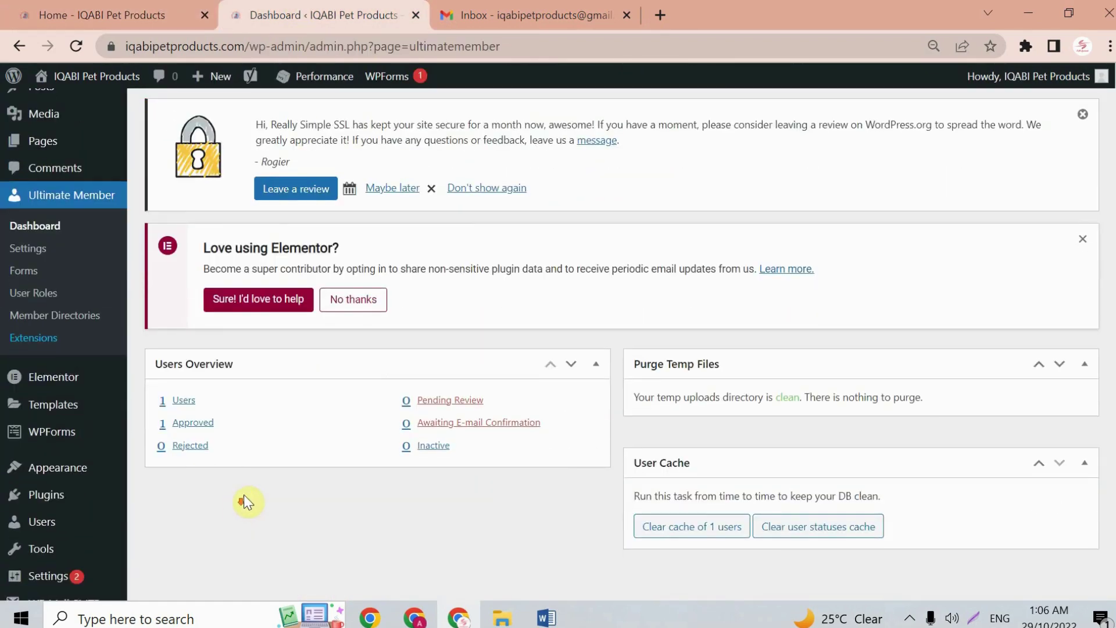
pyautogui.click(184, 404)
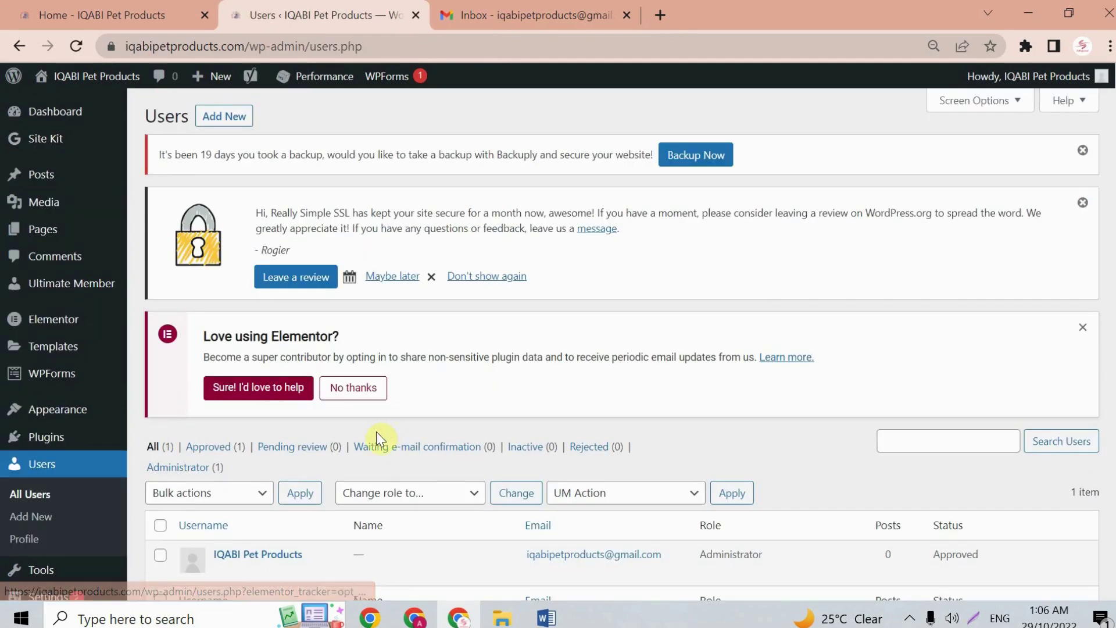
pyautogui.scroll(-3, 381, 427)
# - Select the Administrator account and browse the Change role to… list without applying a role
pyautogui.moveTo(263, 377)
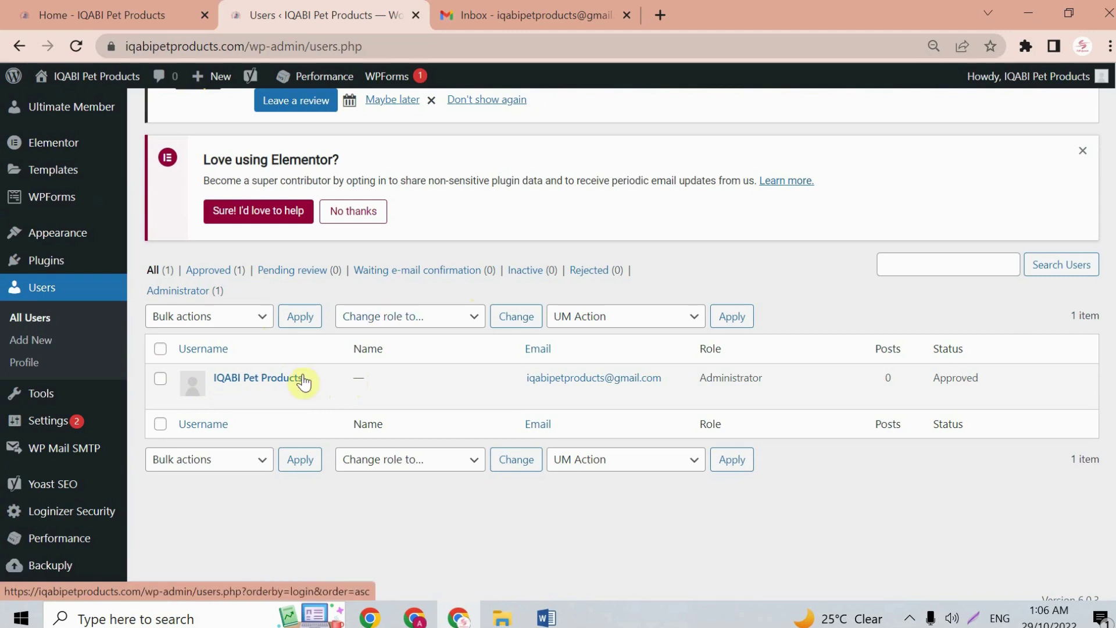
pyautogui.click(160, 379)
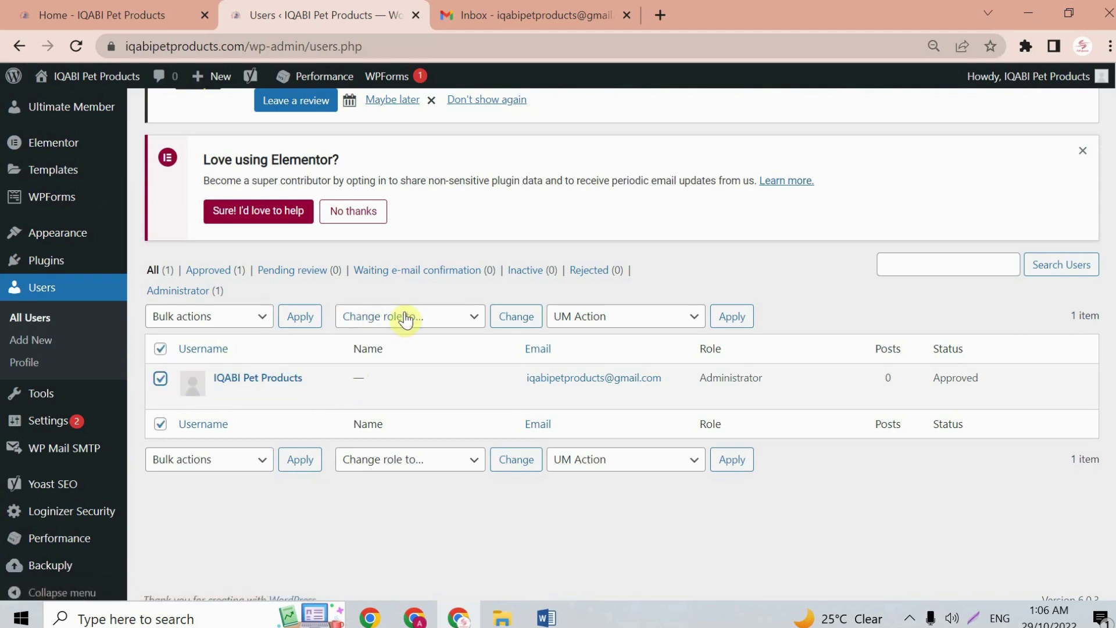
pyautogui.click(427, 324)
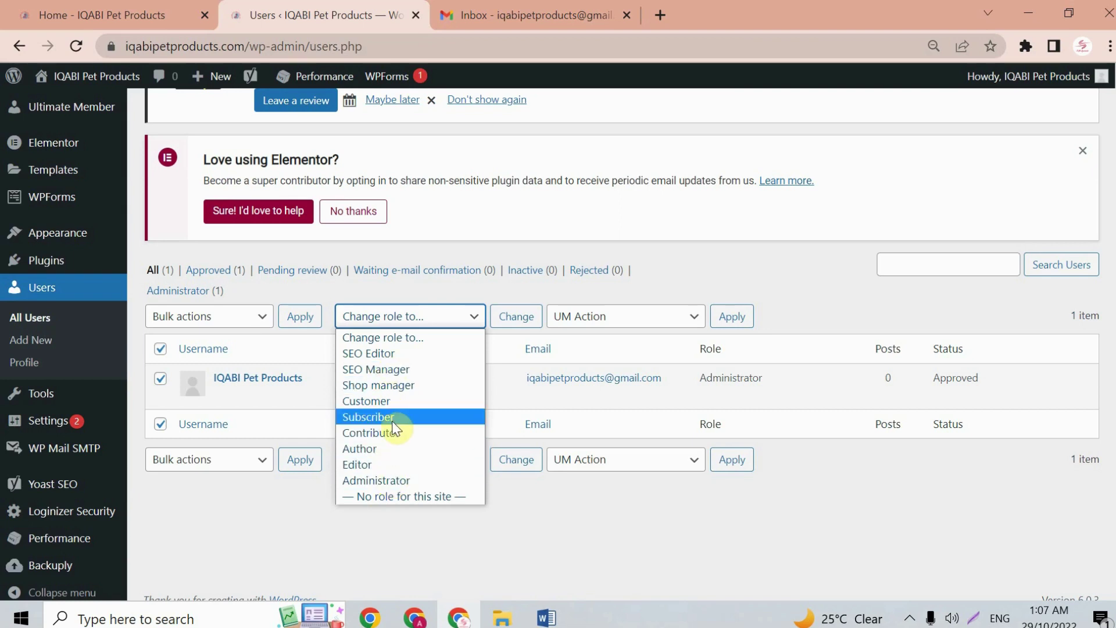
pyautogui.click(317, 401)
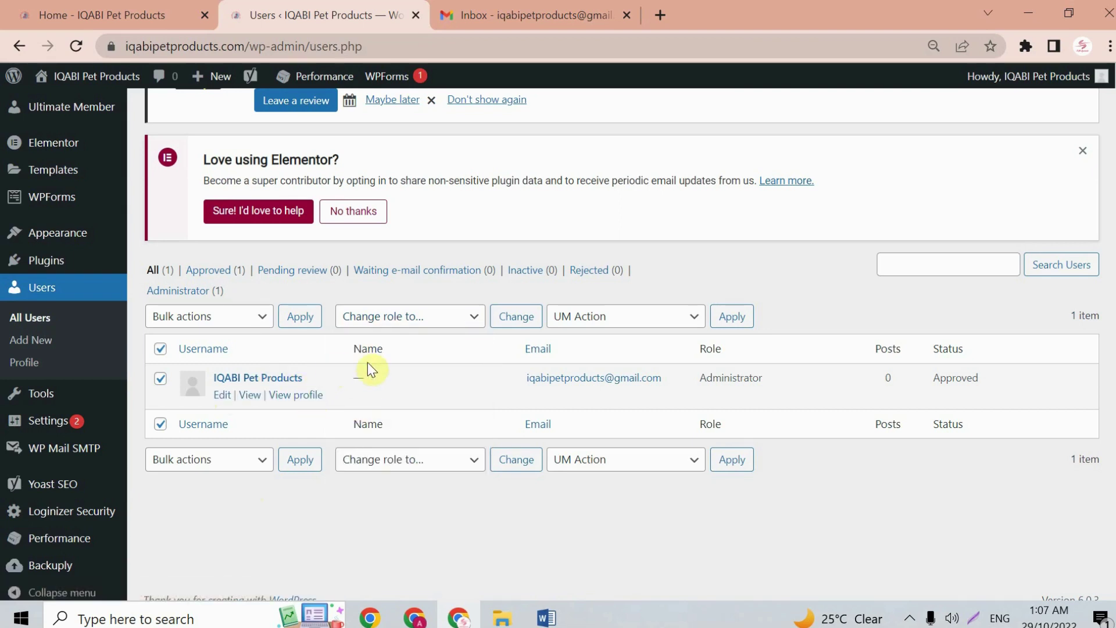
pyautogui.click(407, 316)
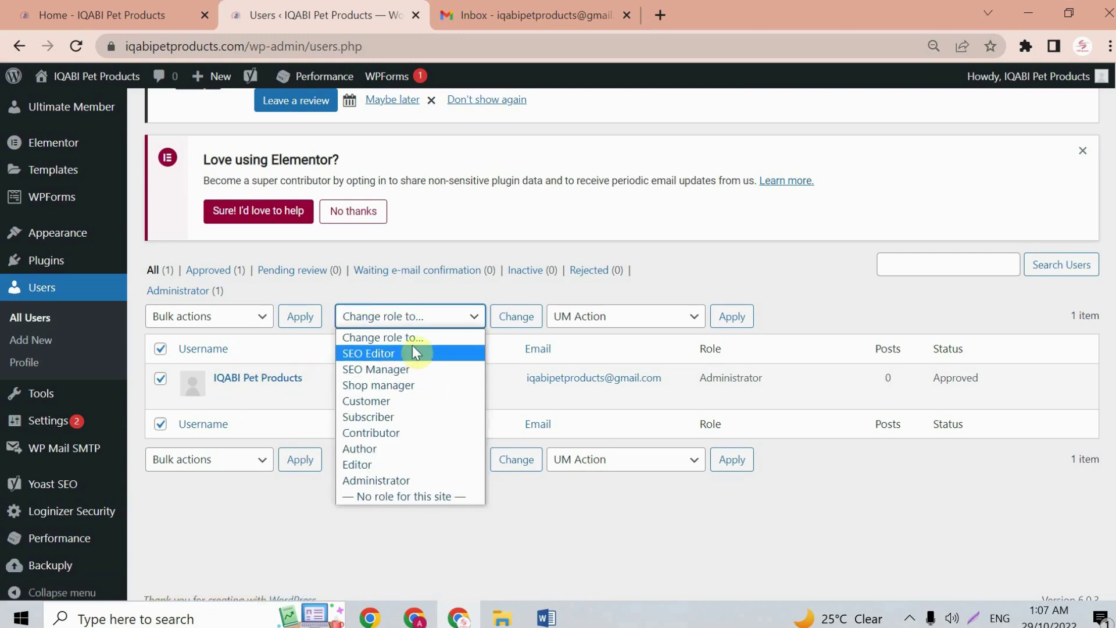
pyautogui.click(400, 512)
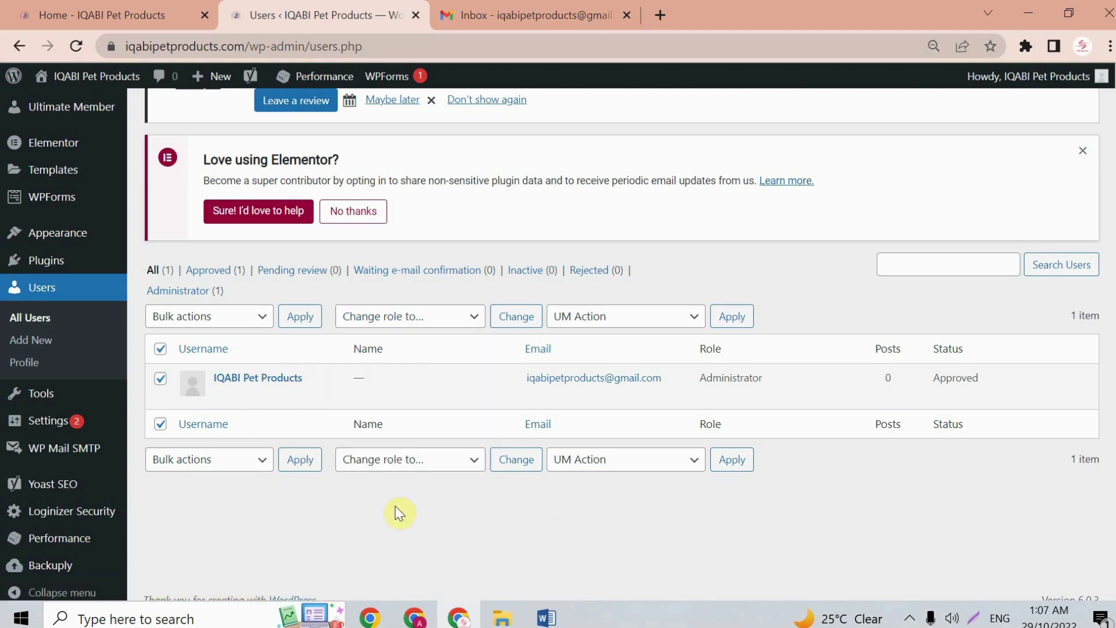